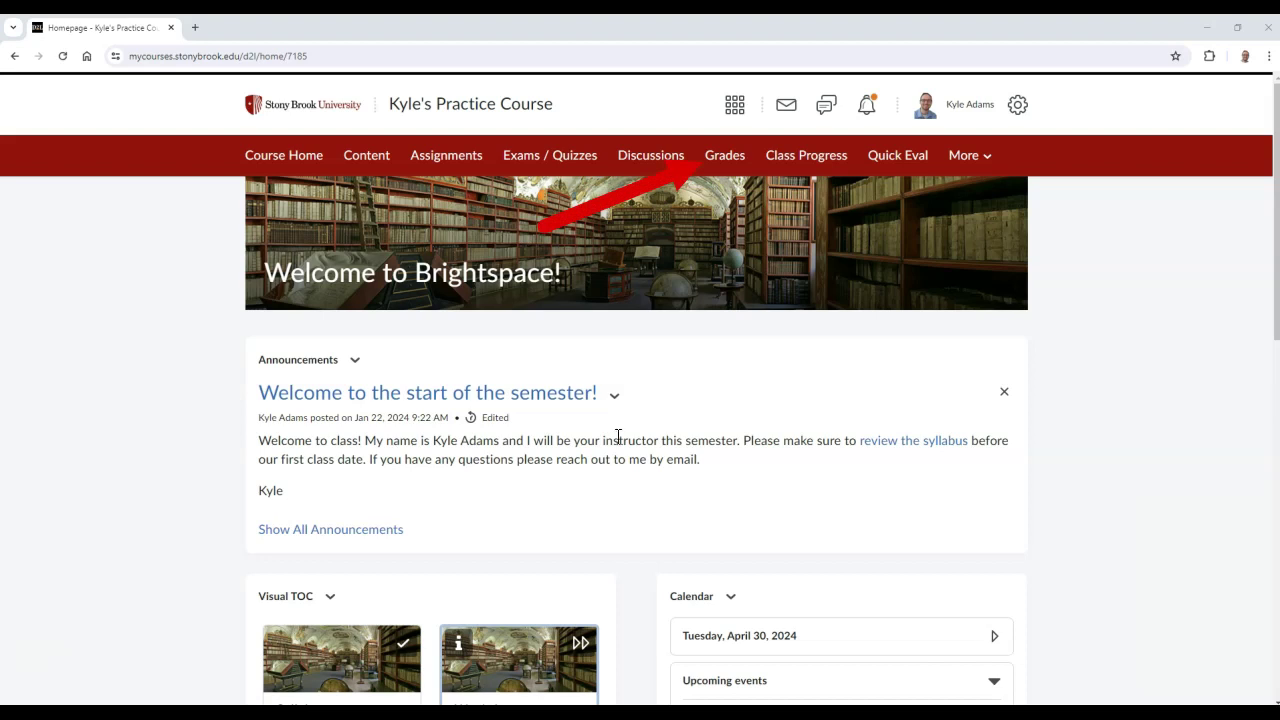
Go to the course's Grades, open the Schemes list and start a new grade scheme.
click(727, 164)
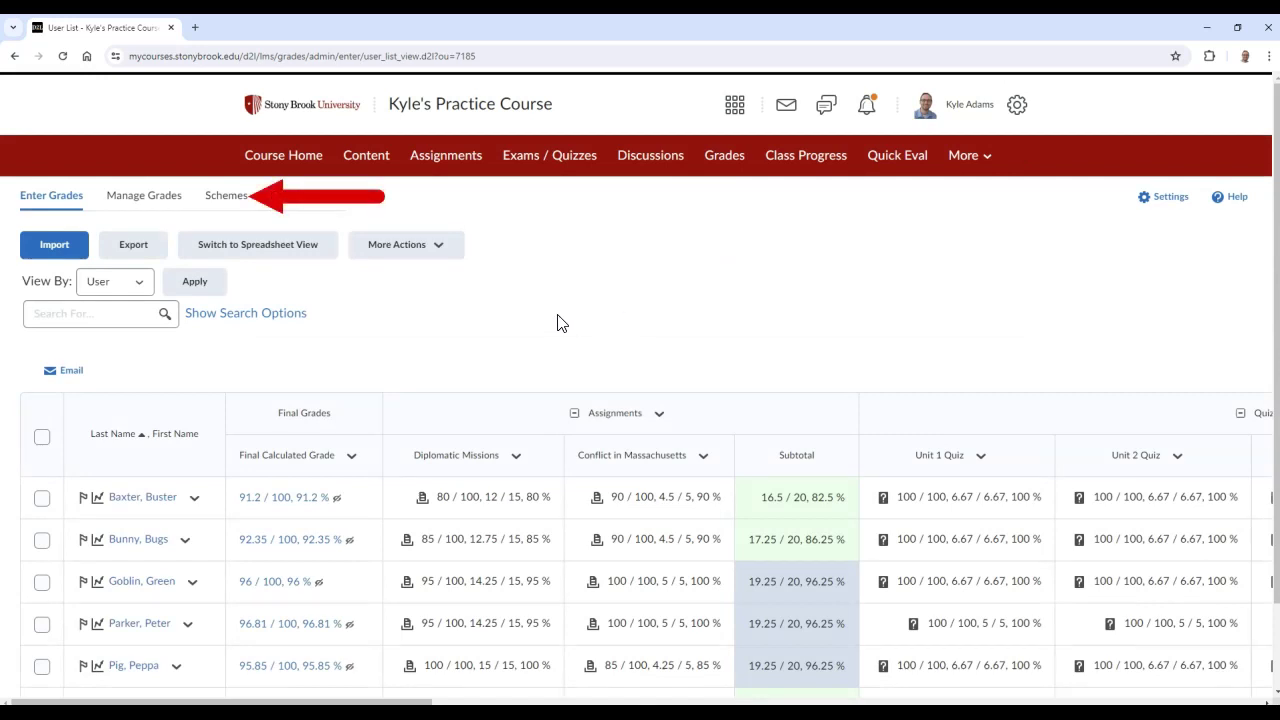
click(225, 198)
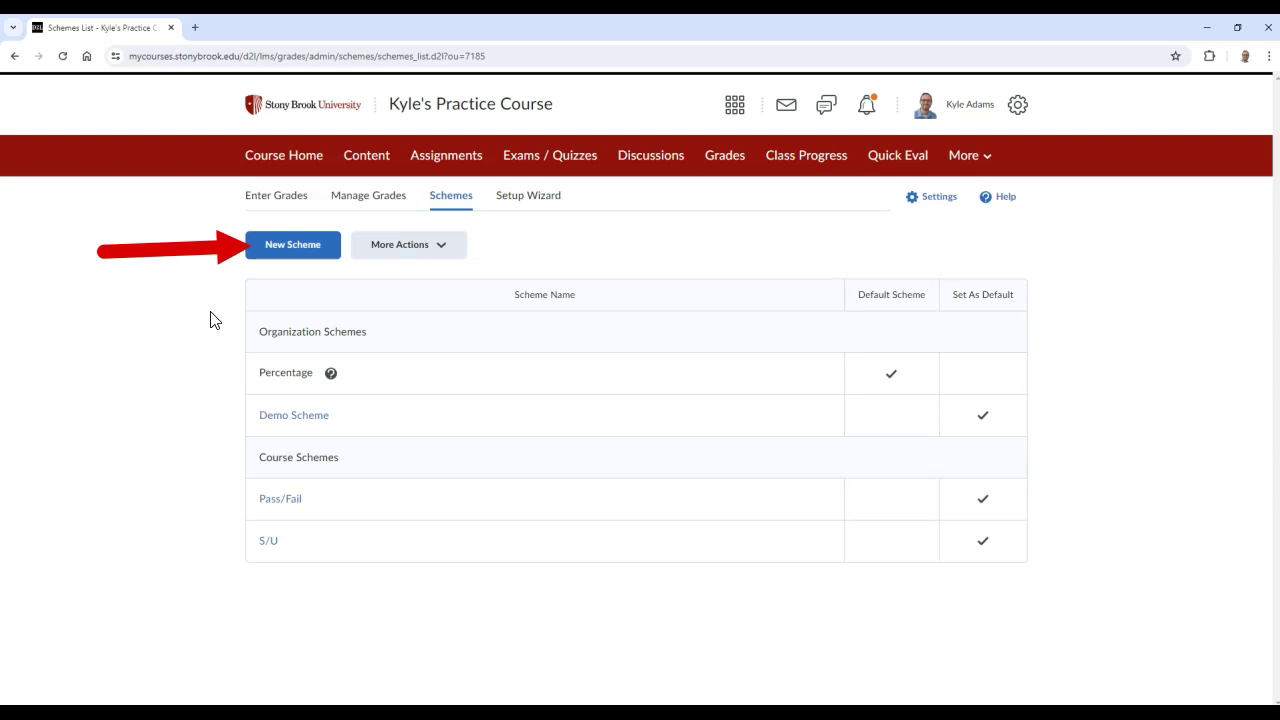
click(260, 254)
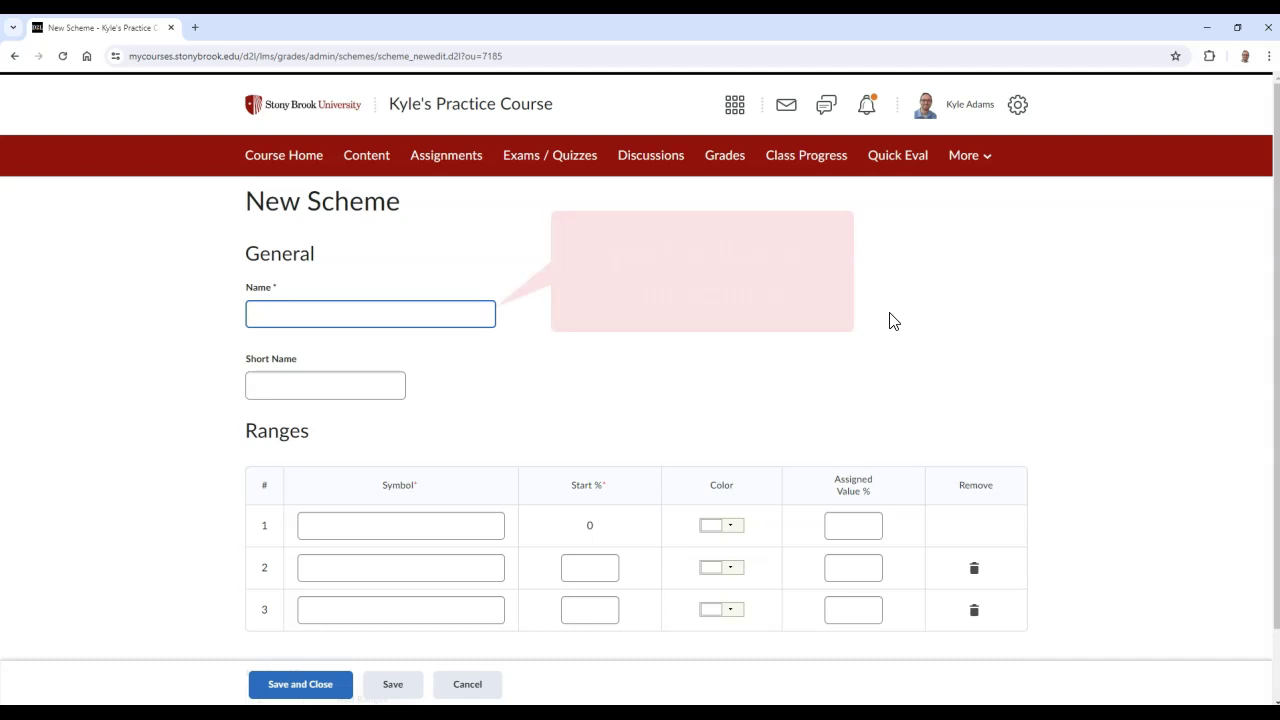
Enter 'Letter Grades' as the new scheme's name.
text(Letter Grades)
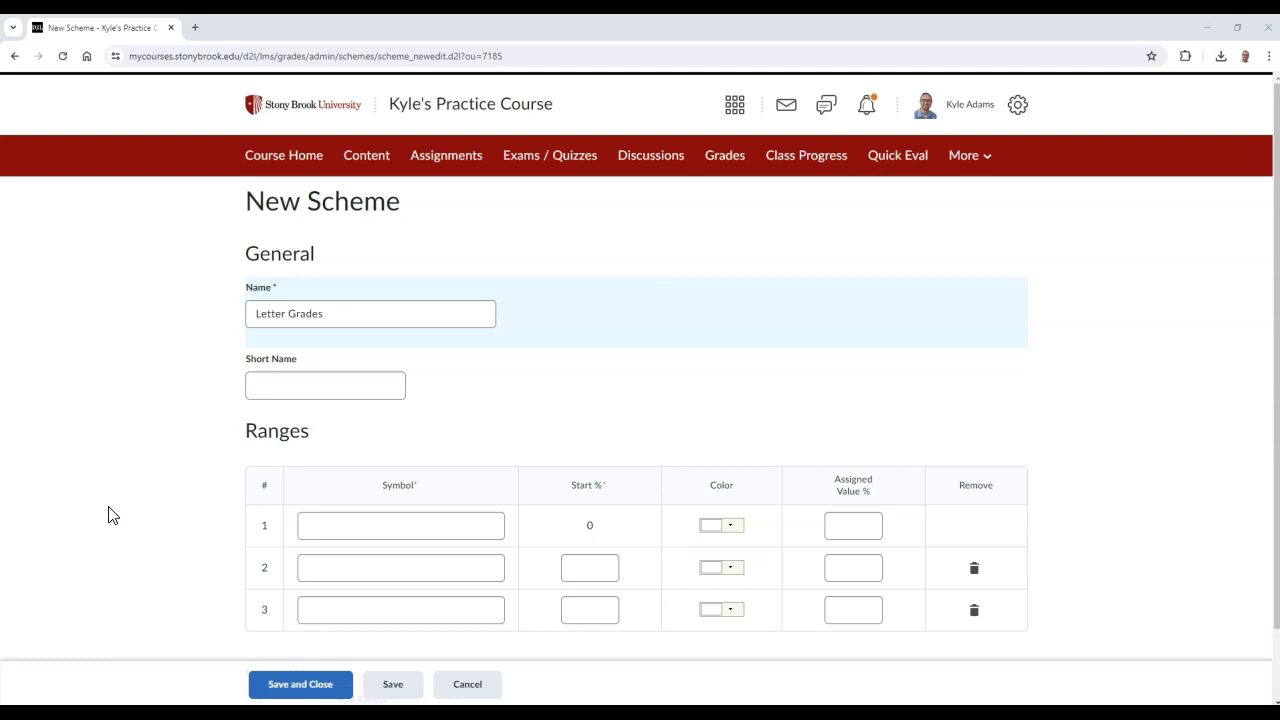
Enter the symbols F, D and C for the first three ranges.
click(352, 530)
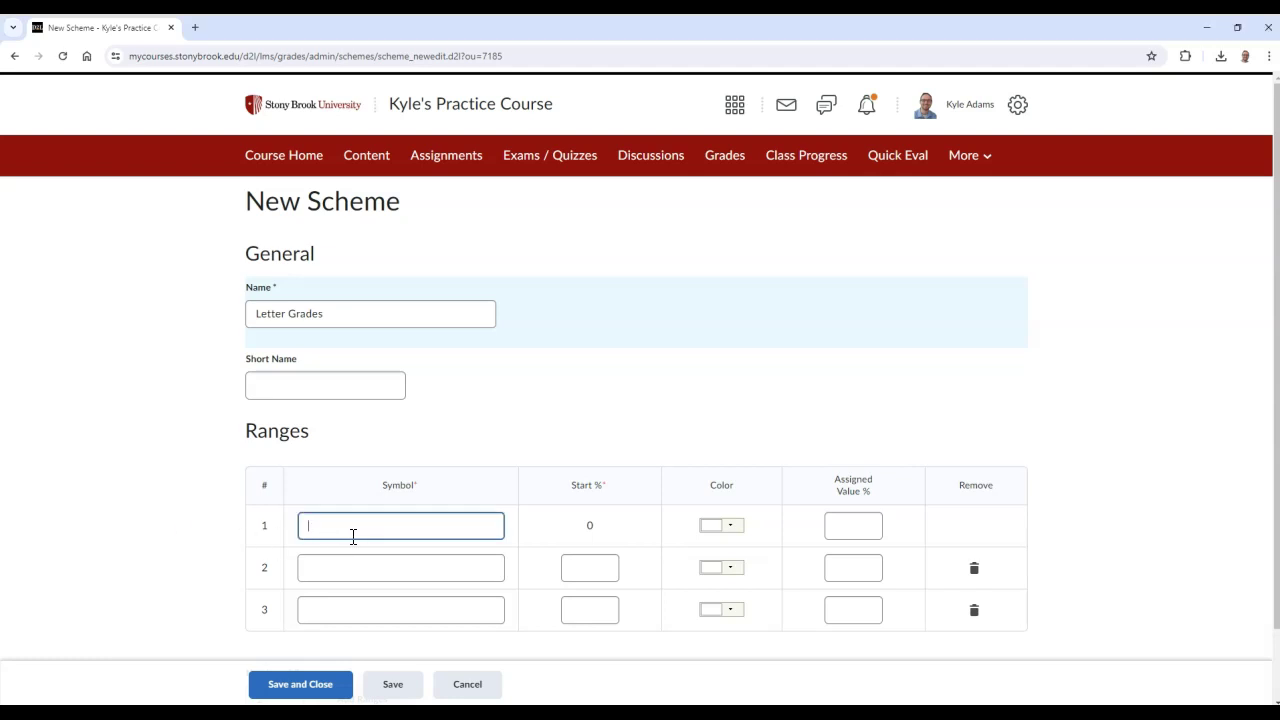
text(F)
click(125, 530)
click(343, 567)
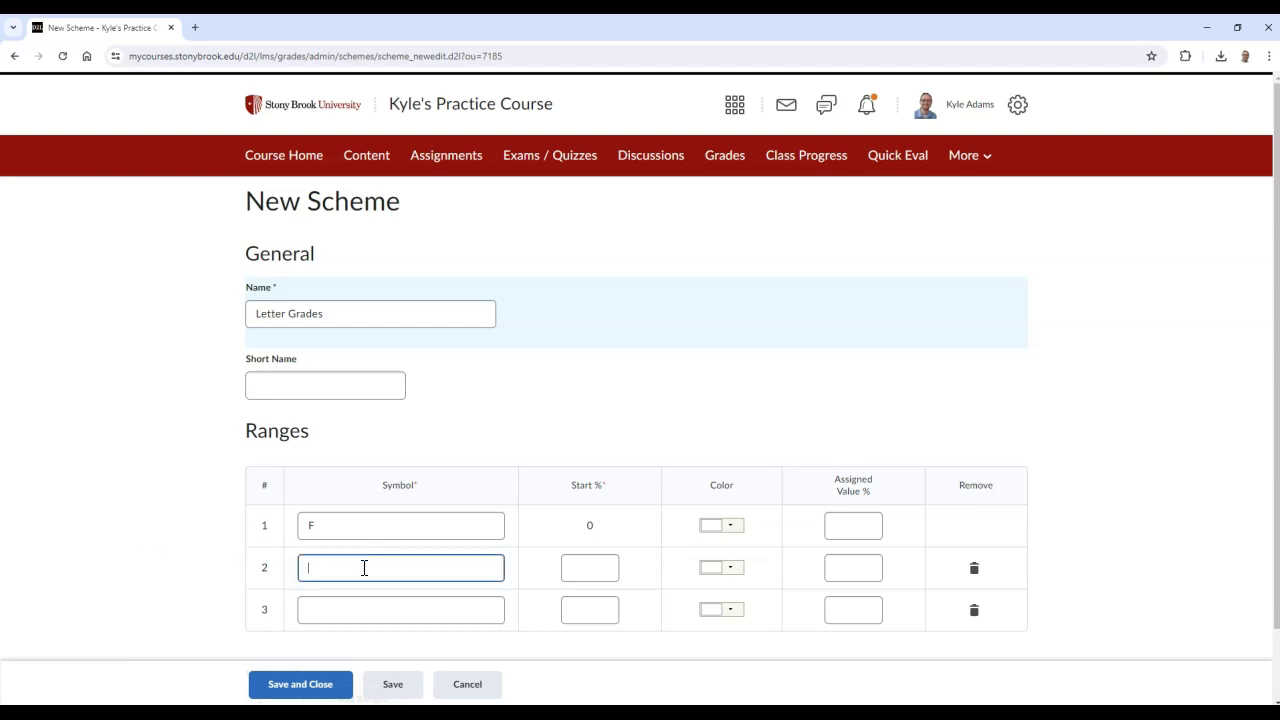
text(D)
click(216, 591)
click(356, 608)
text(C)
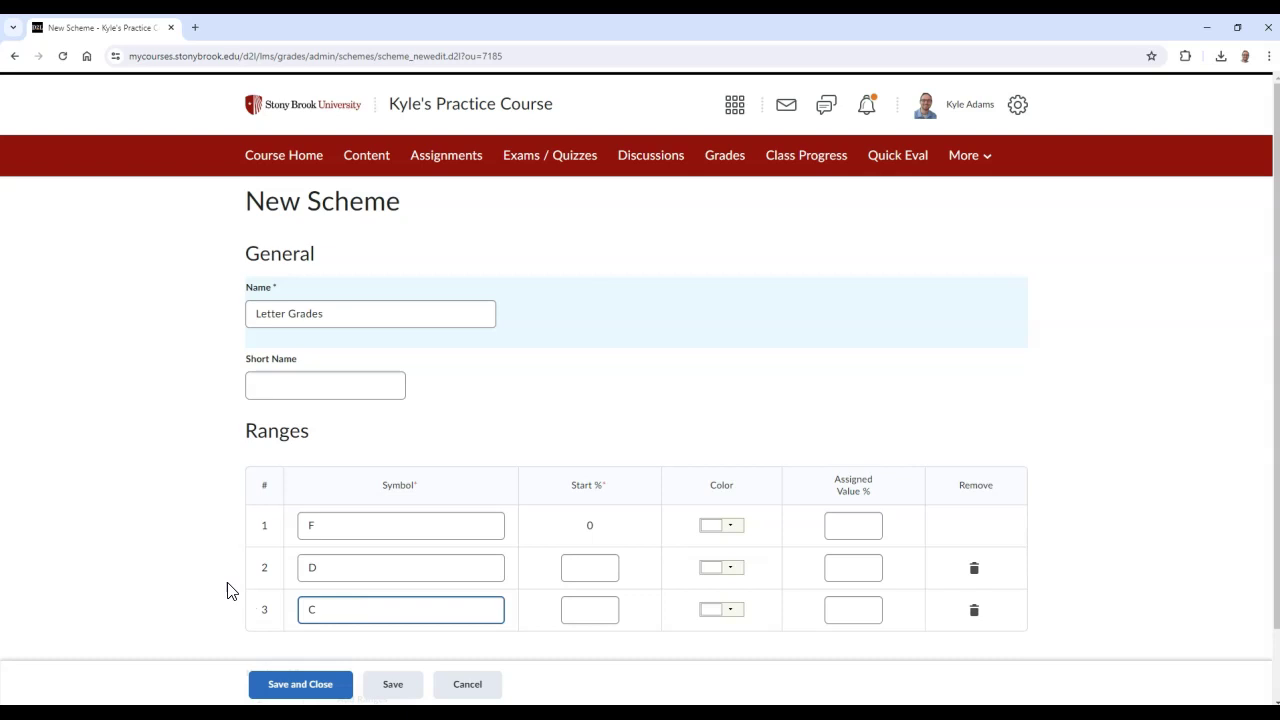
click(229, 591)
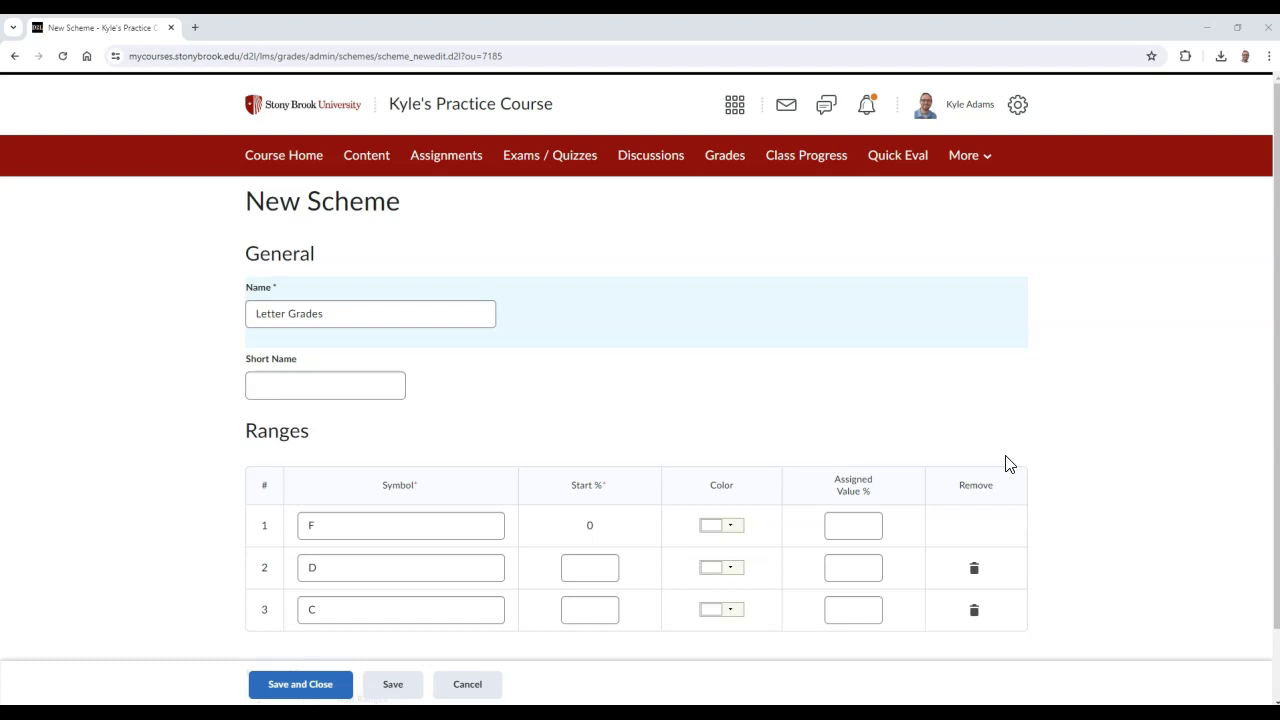
Set the start percentages to 60% for the D range and 70% for the C range.
click(606, 568)
text(60)
click(670, 615)
click(605, 611)
text(70)
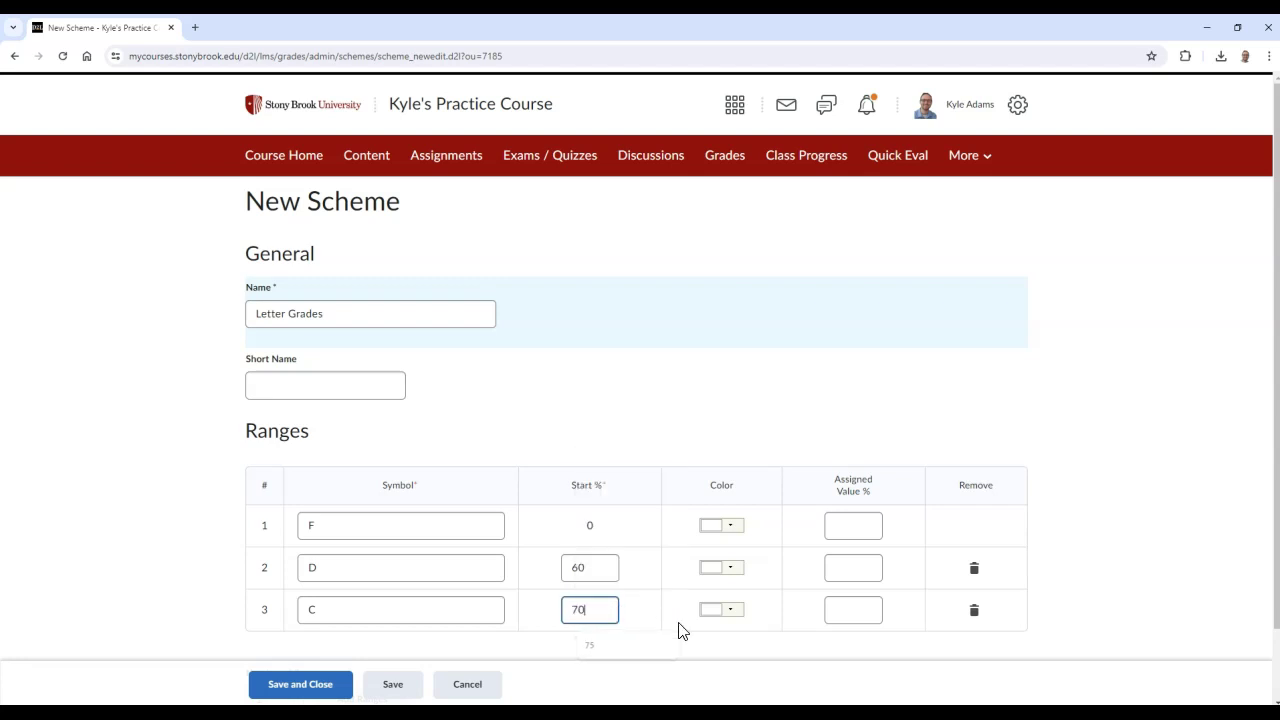
click(678, 628)
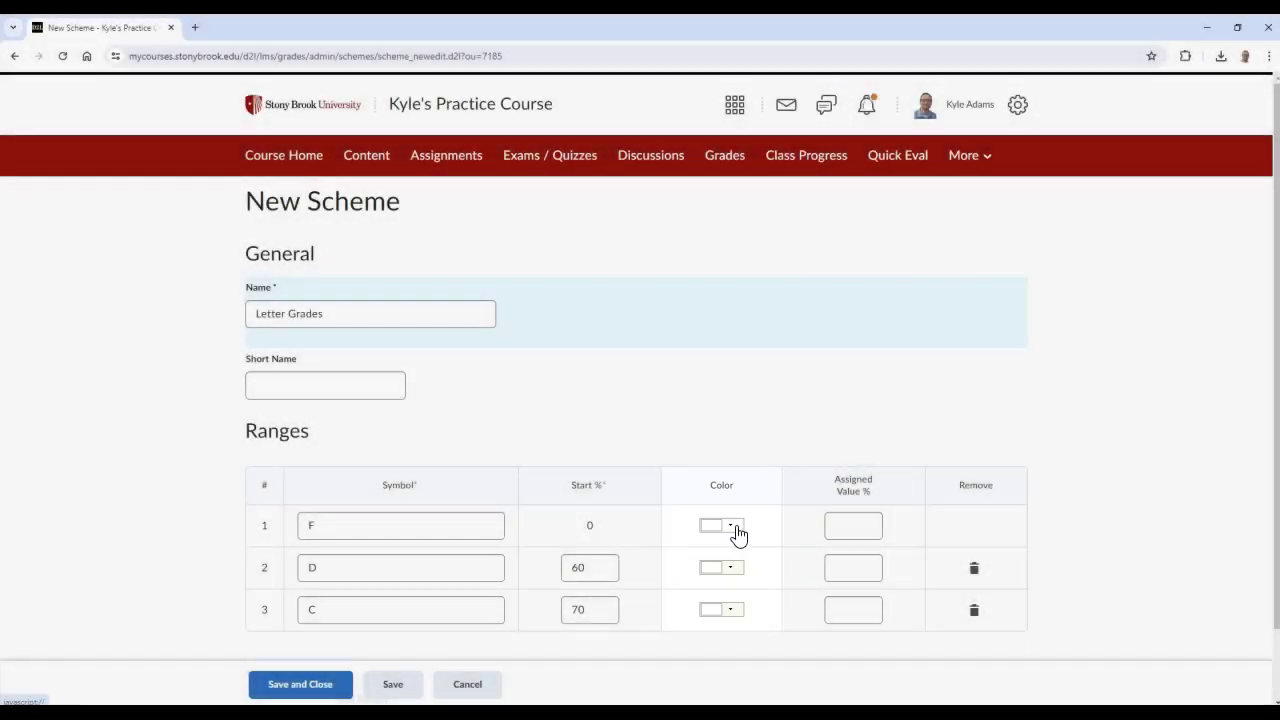
Colour the F range red, the D range orange-yellow and the C range light yellow.
click(733, 531)
click(710, 598)
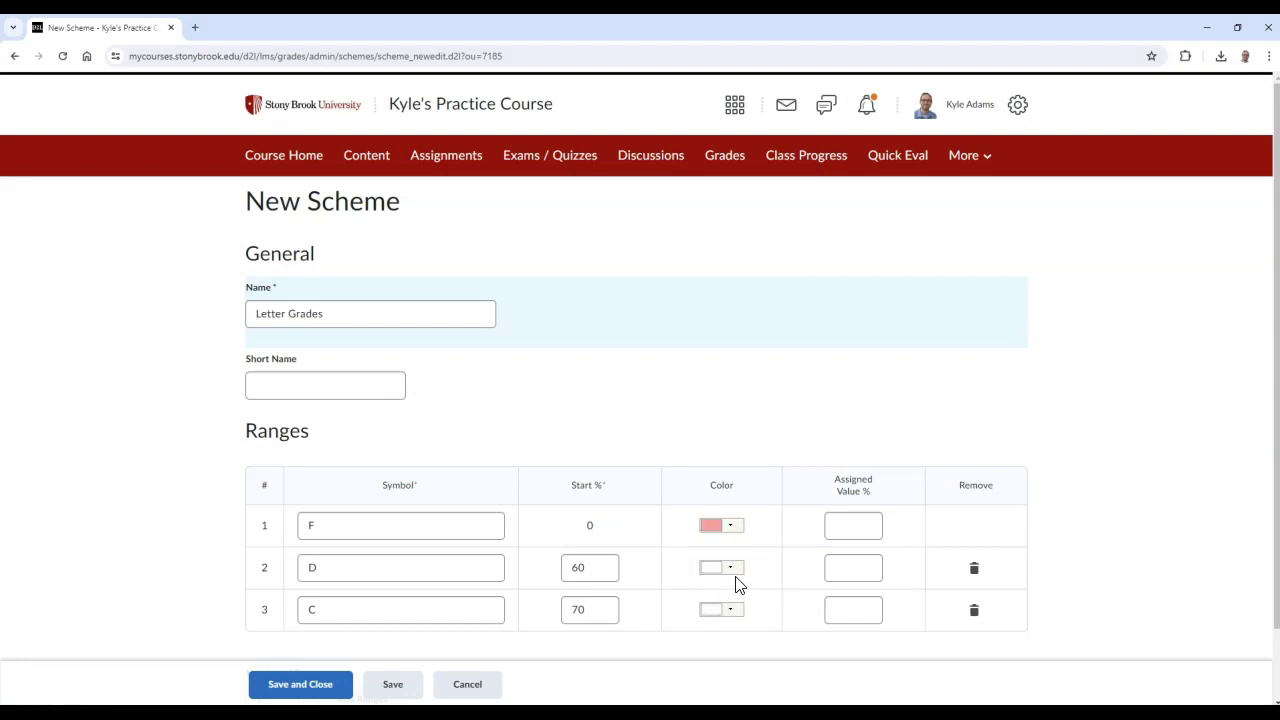
click(733, 572)
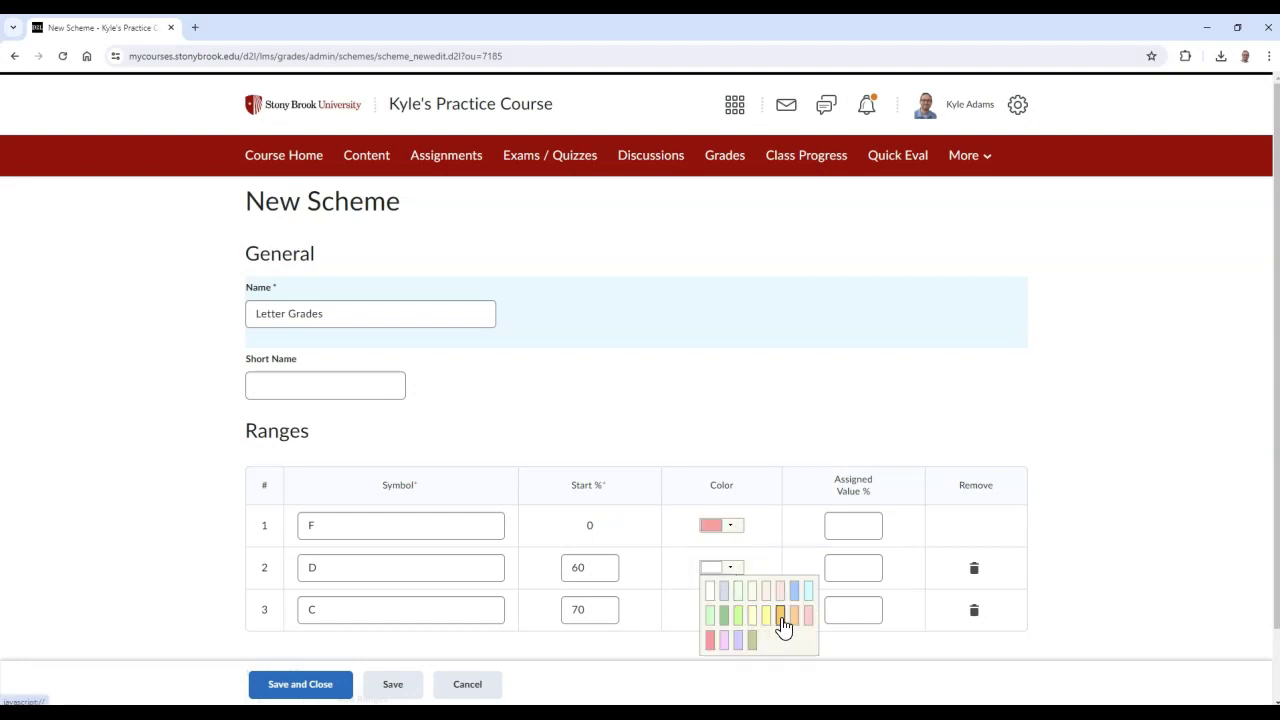
click(781, 619)
click(738, 611)
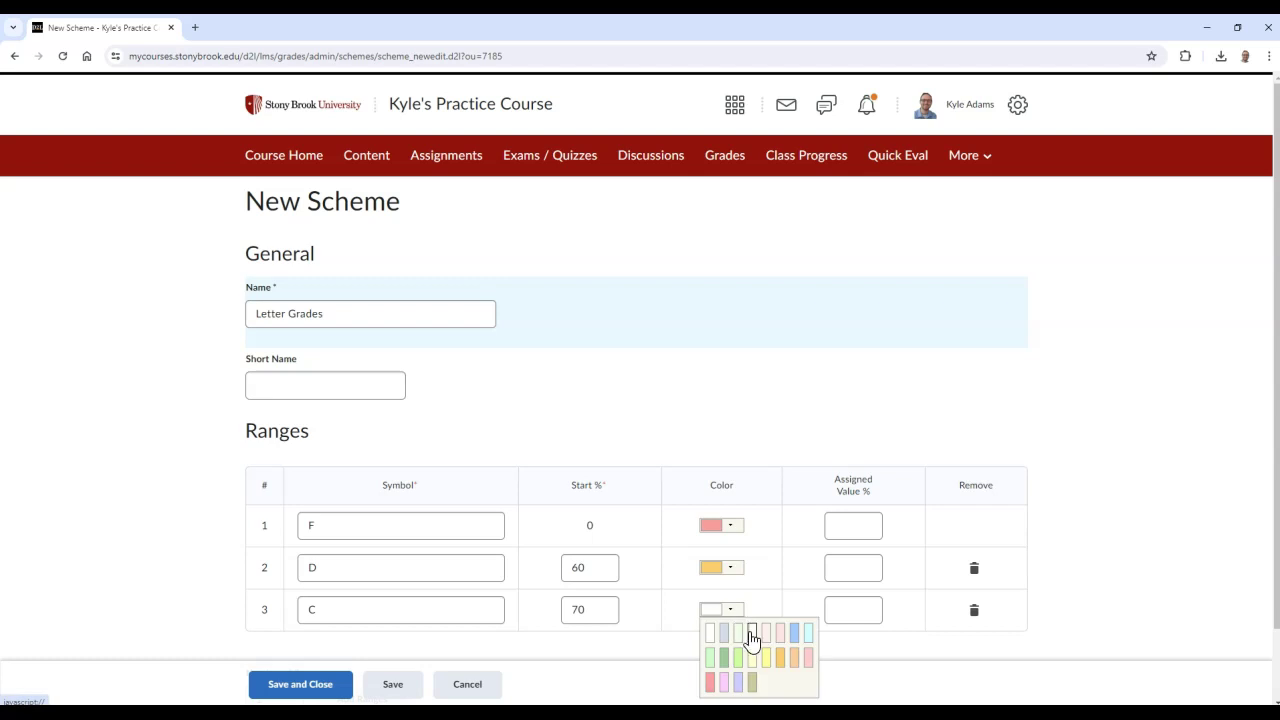
click(764, 655)
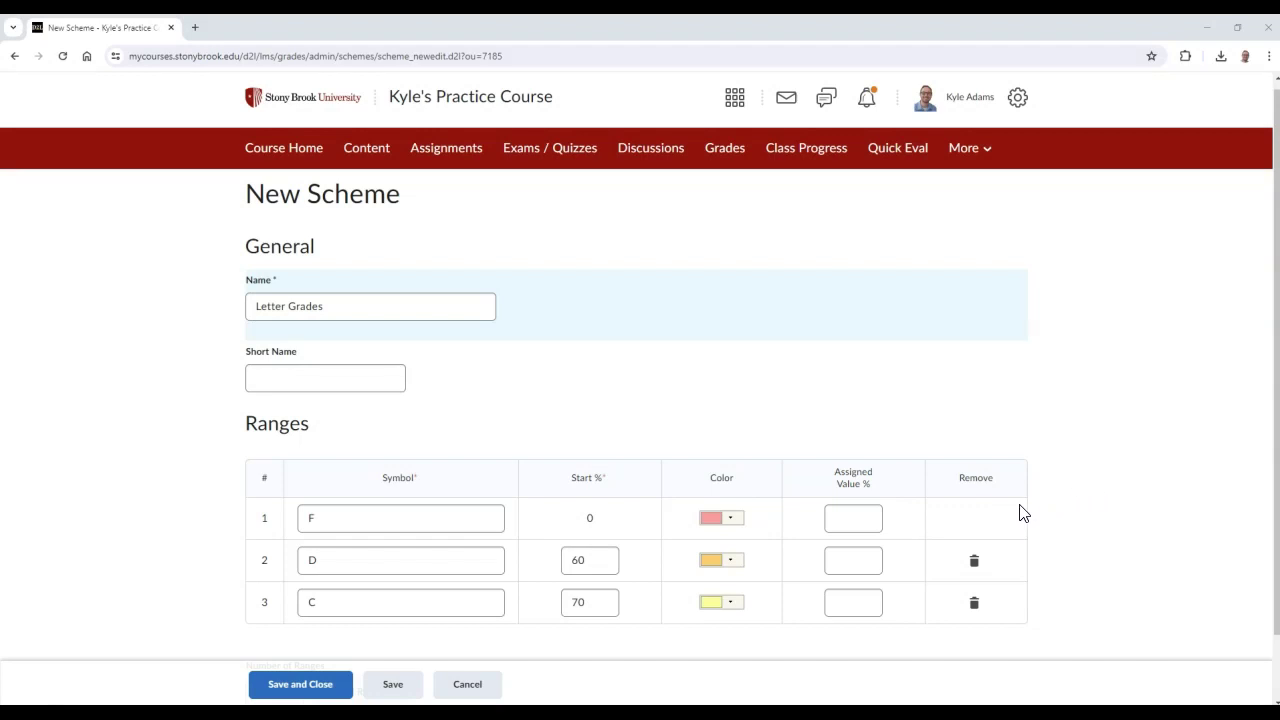
Give the F, D and C ranges assigned values of 0%, 65% and 75%.
click(858, 521)
text(0)
click(995, 527)
click(856, 556)
text(65)
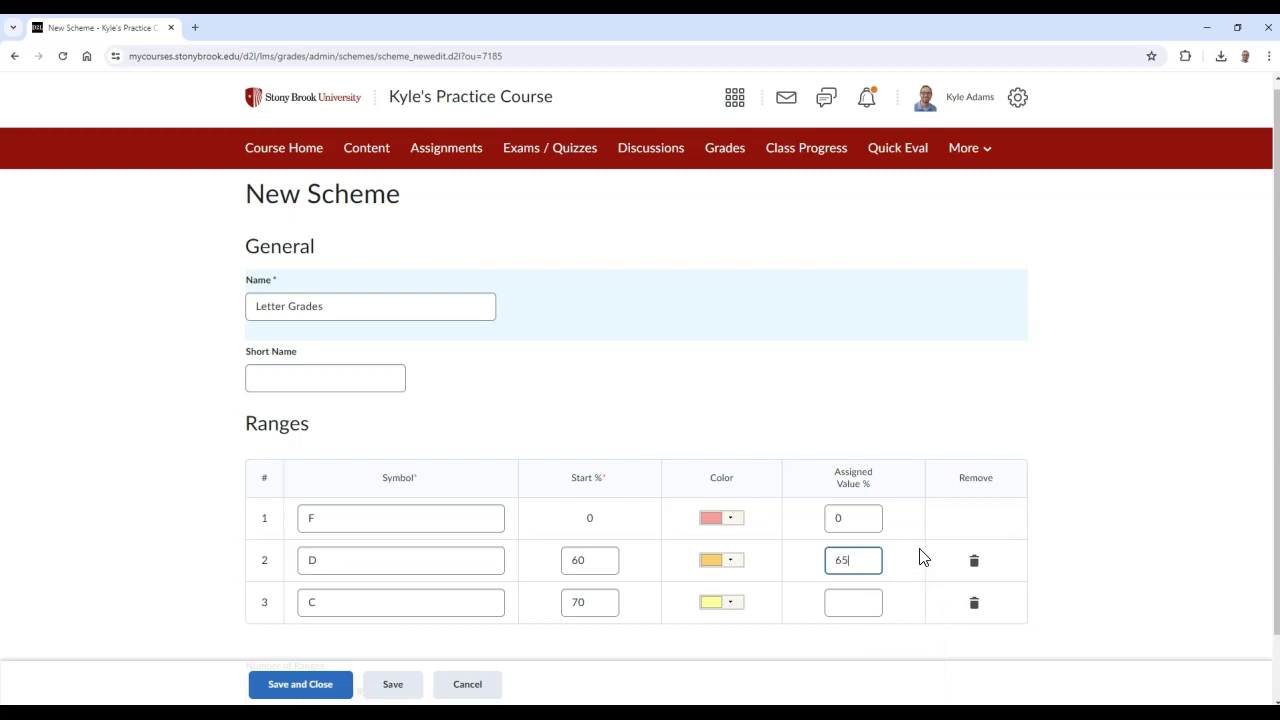
click(924, 556)
click(850, 604)
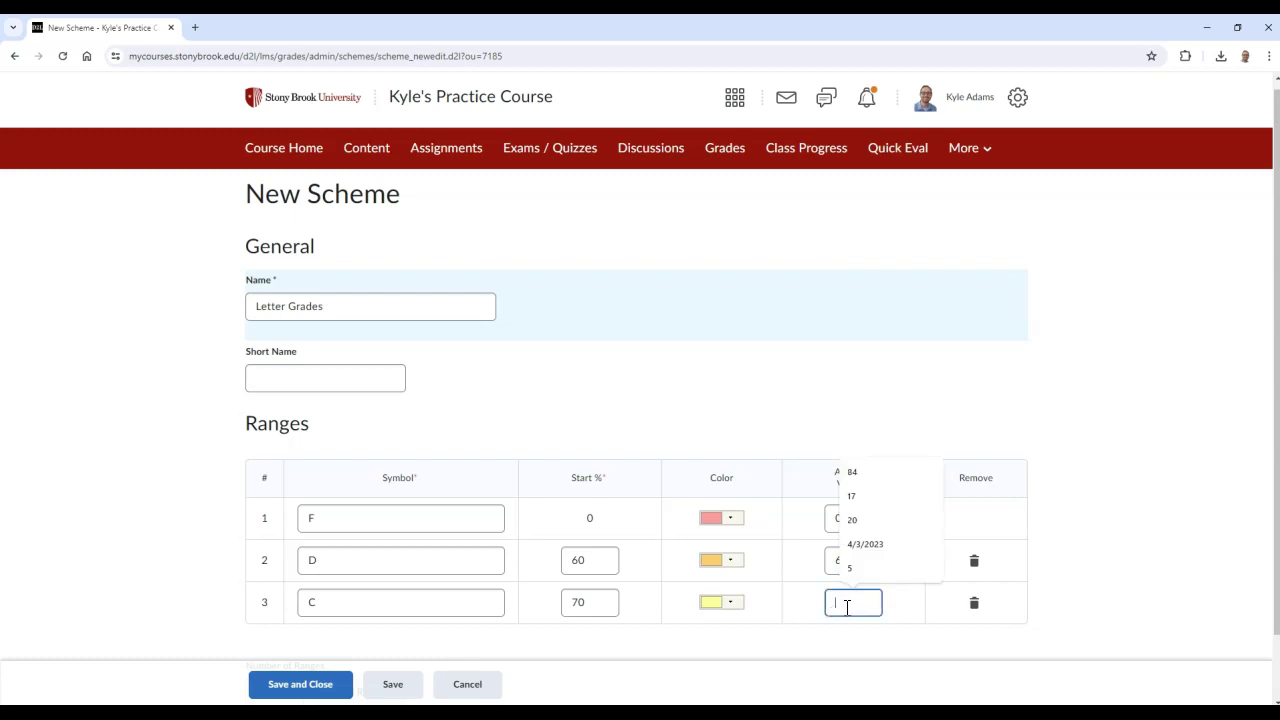
text(75)
click(1076, 567)
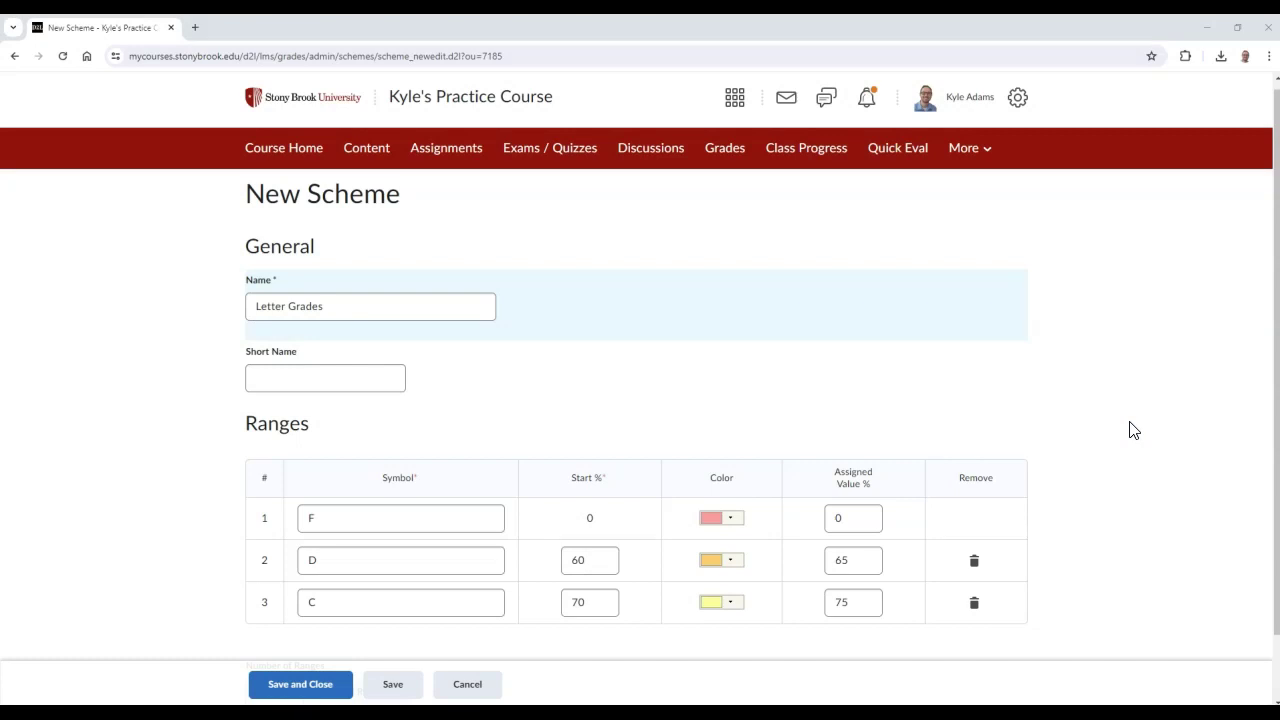
Add 2 more range rows to the scheme's table.
scroll(1129, 421, down, 1)
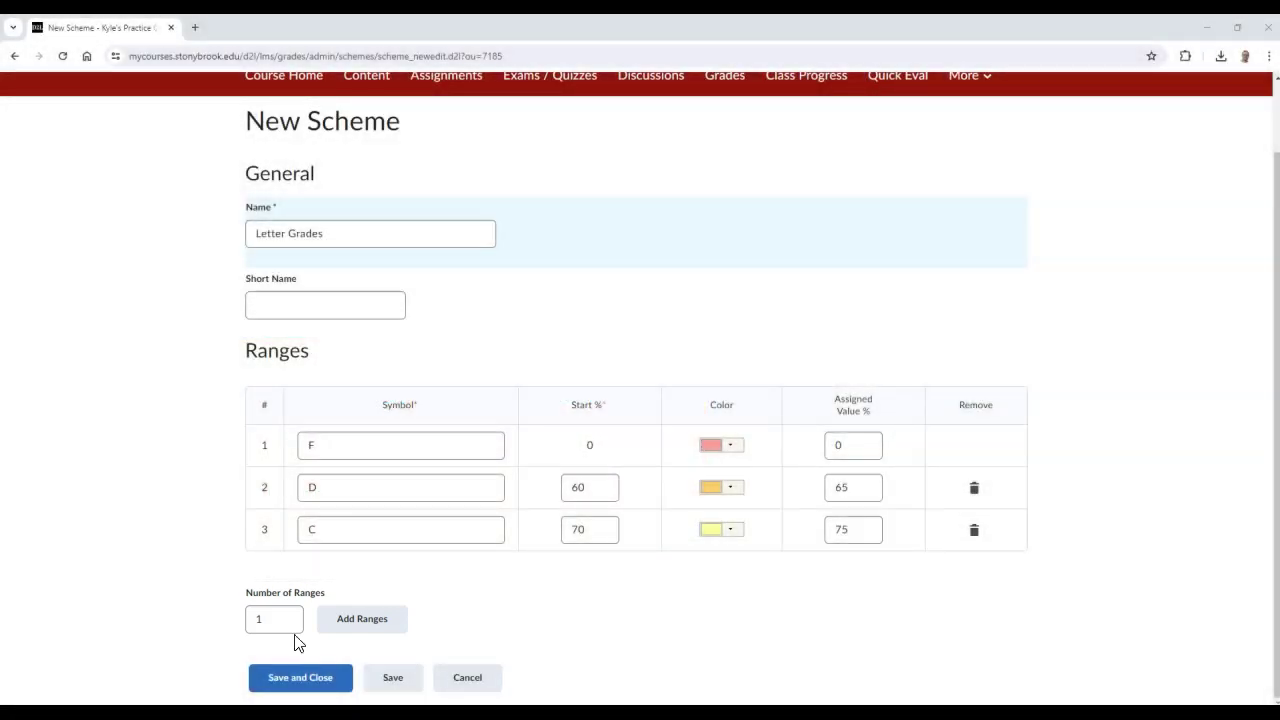
double_click(275, 622)
key(BackSpace)
text(2)
click(655, 639)
click(377, 638)
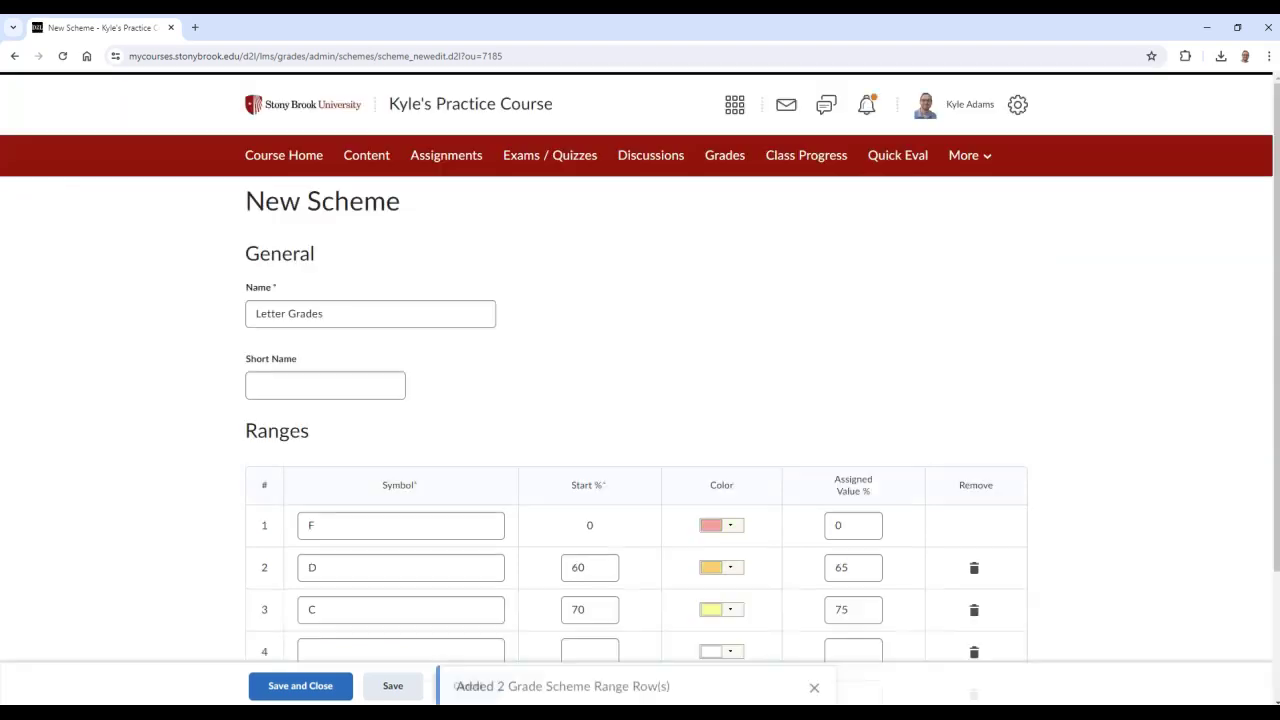
Fill the fourth range as B, starting at 80%, light green, with assigned value 85%.
scroll(770, 617, down, 2)
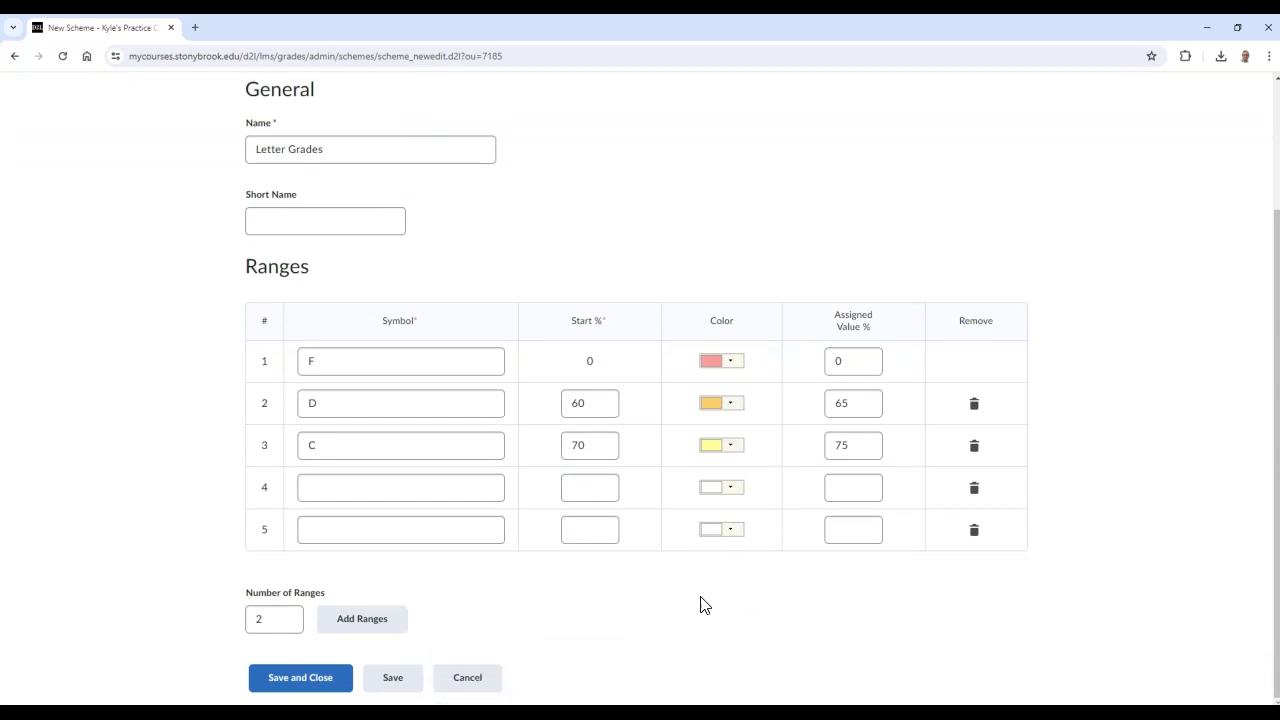
click(490, 488)
text(B)
click(588, 489)
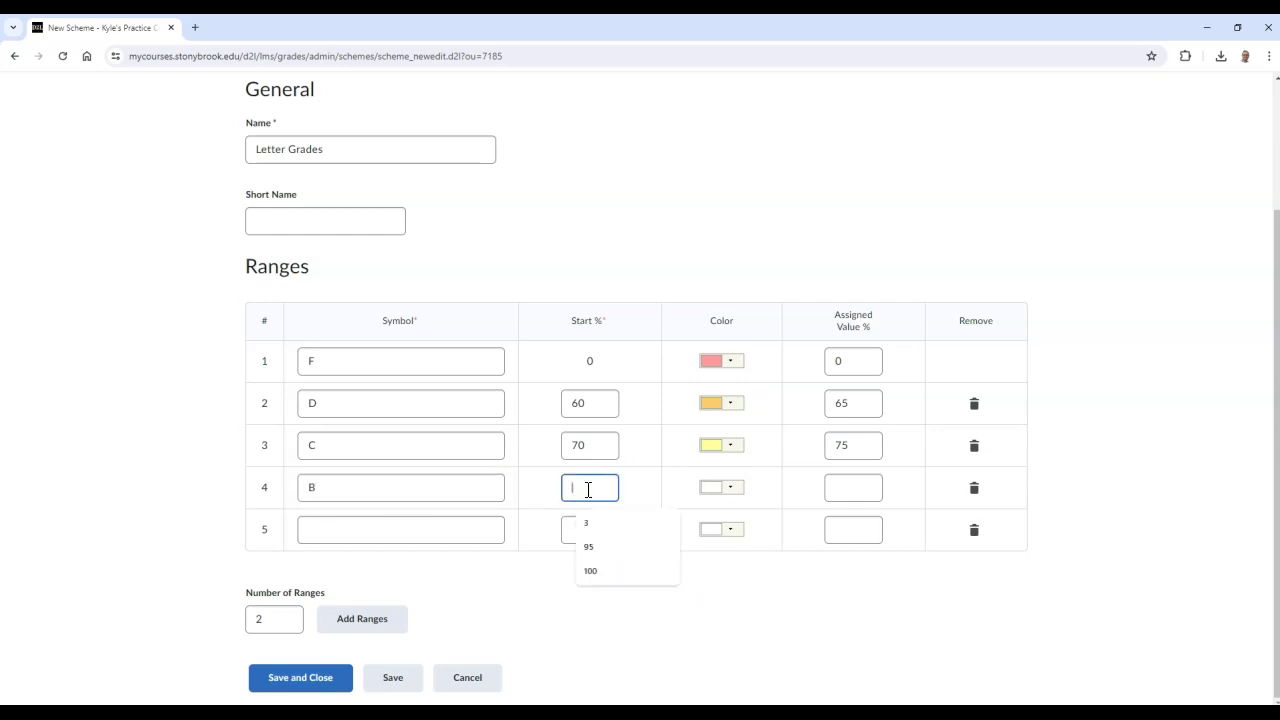
text(80)
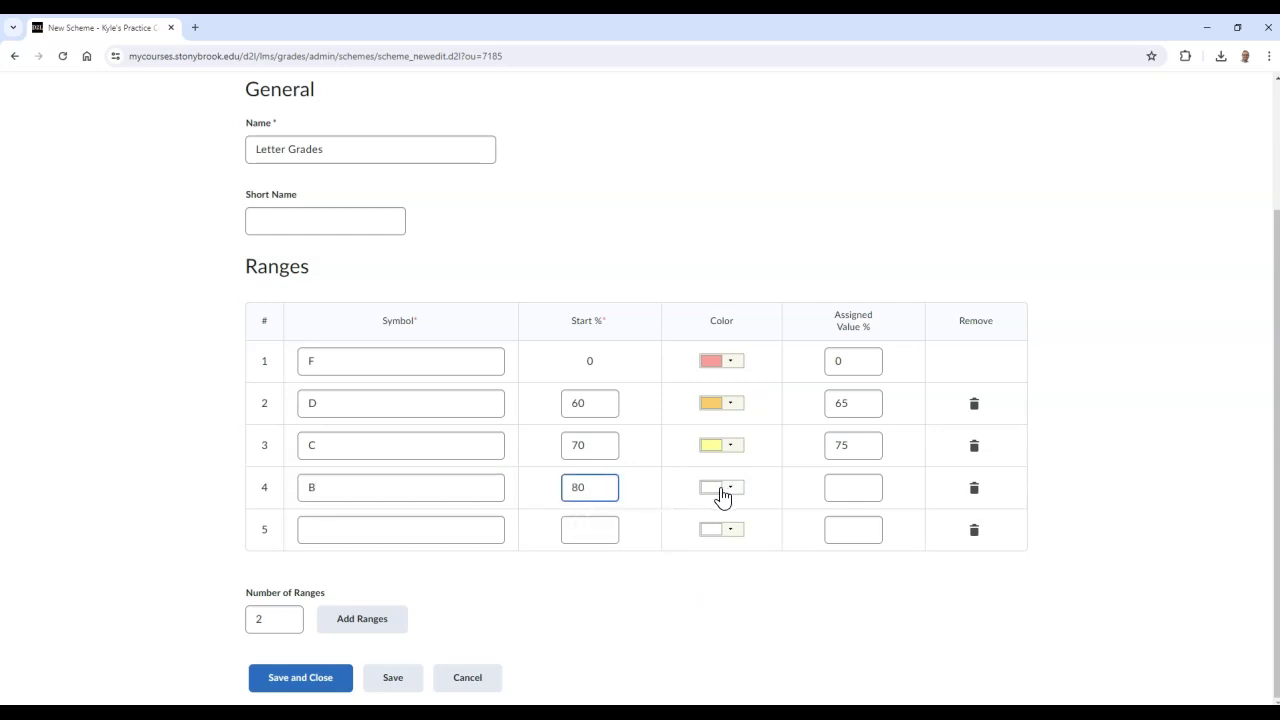
click(733, 494)
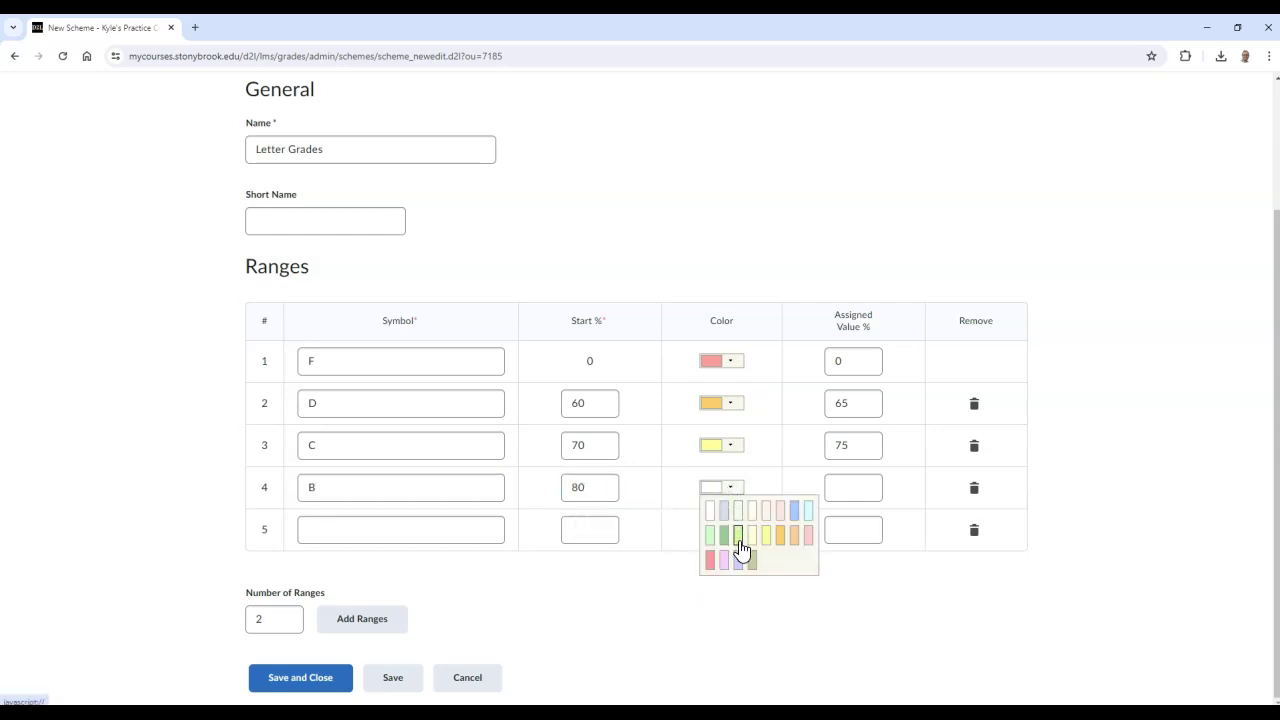
click(738, 539)
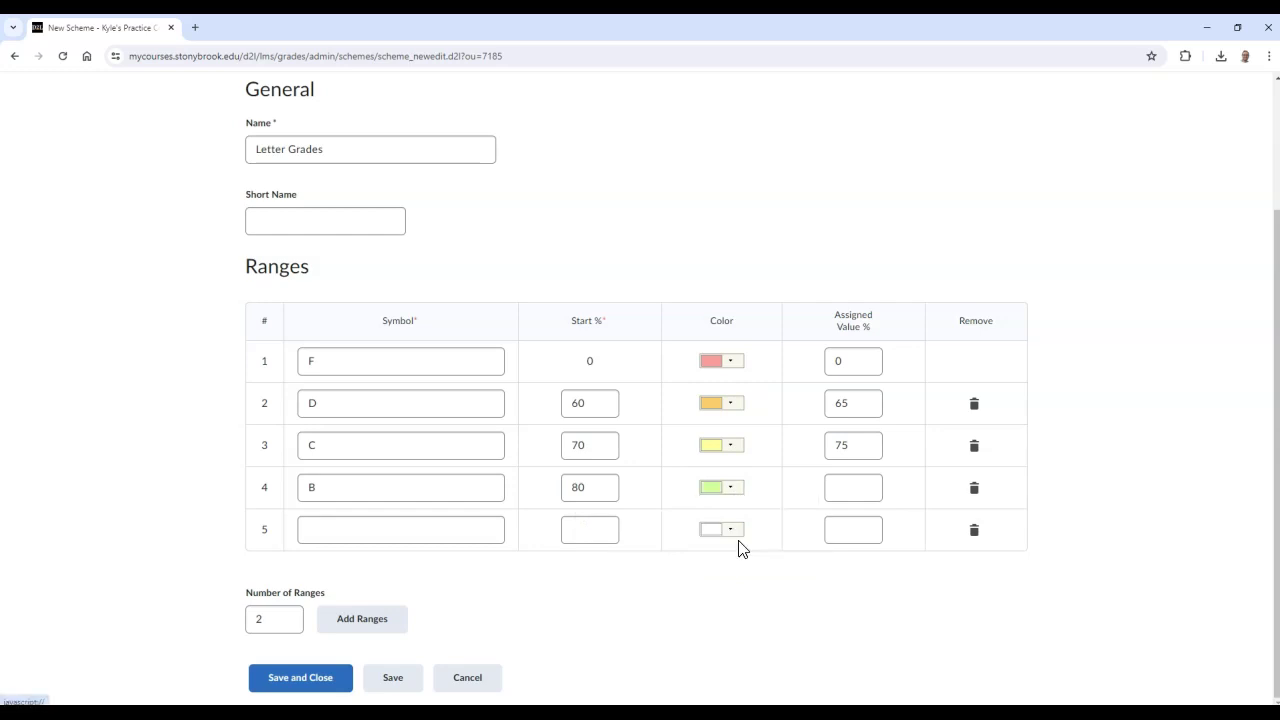
click(844, 491)
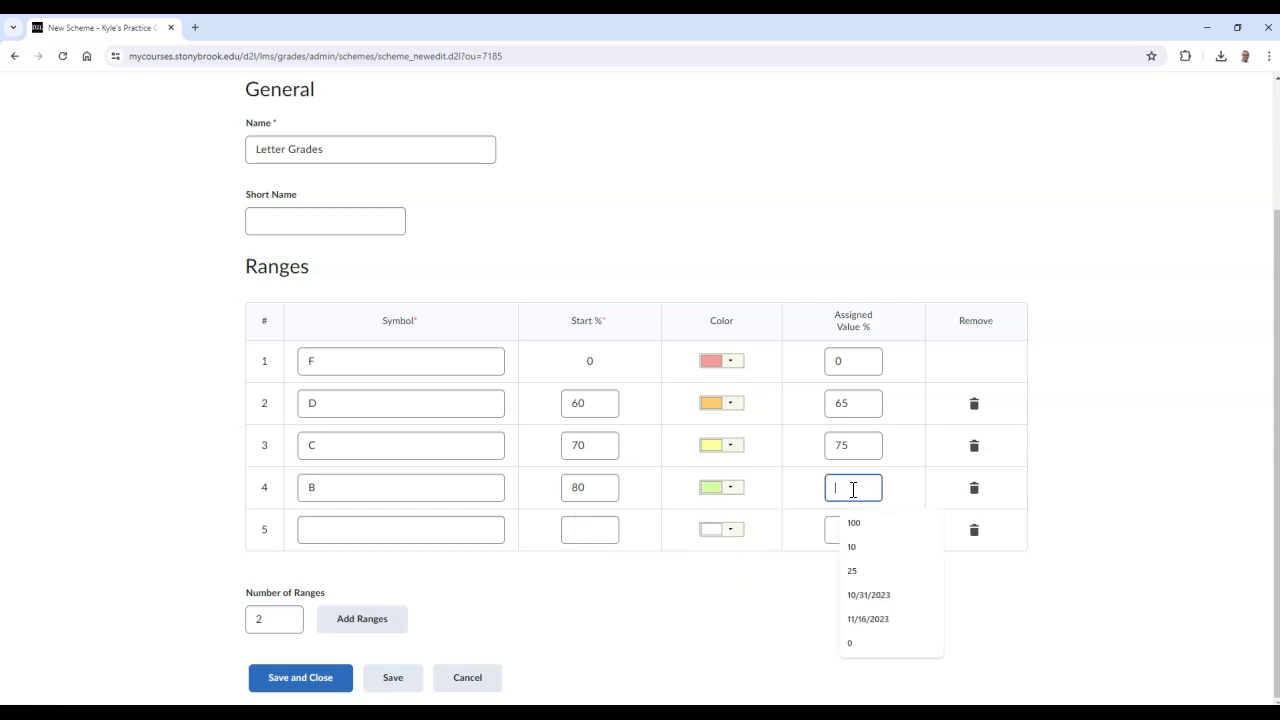
text(85)
Fill the fifth range as A, starting at 90%, green, with assigned value 100%.
click(389, 531)
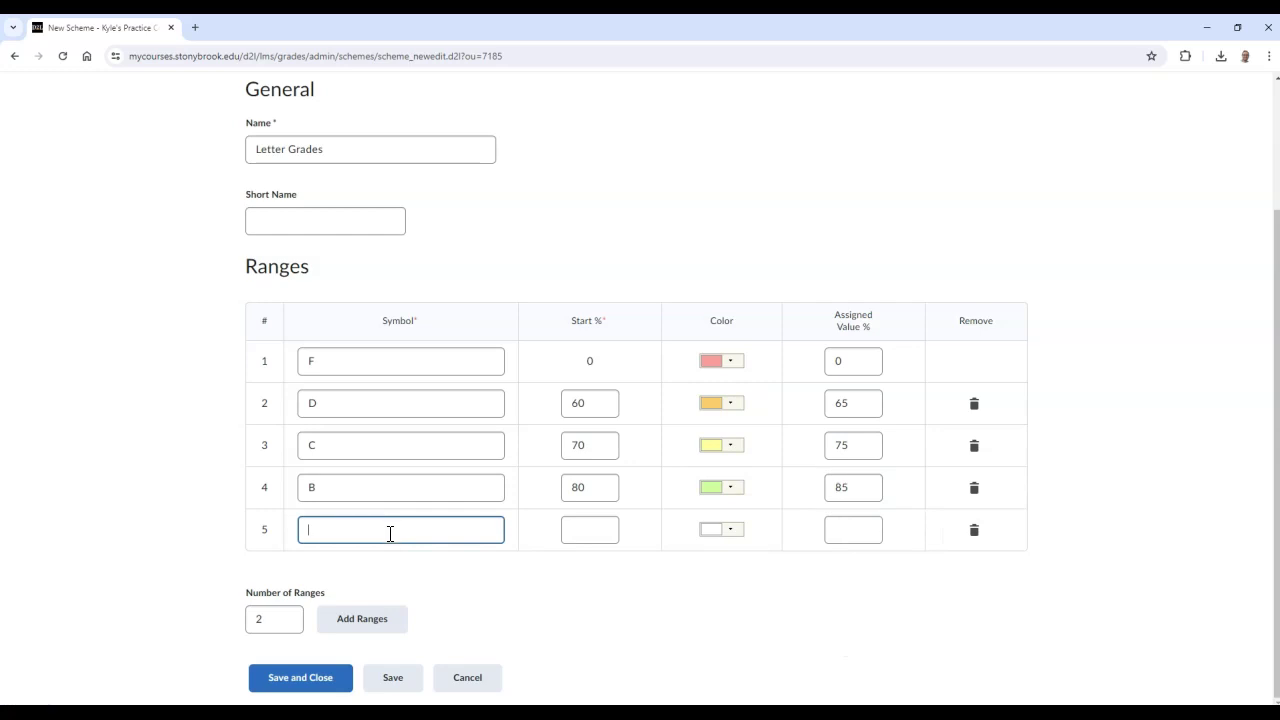
text(A)
click(598, 532)
text(90)
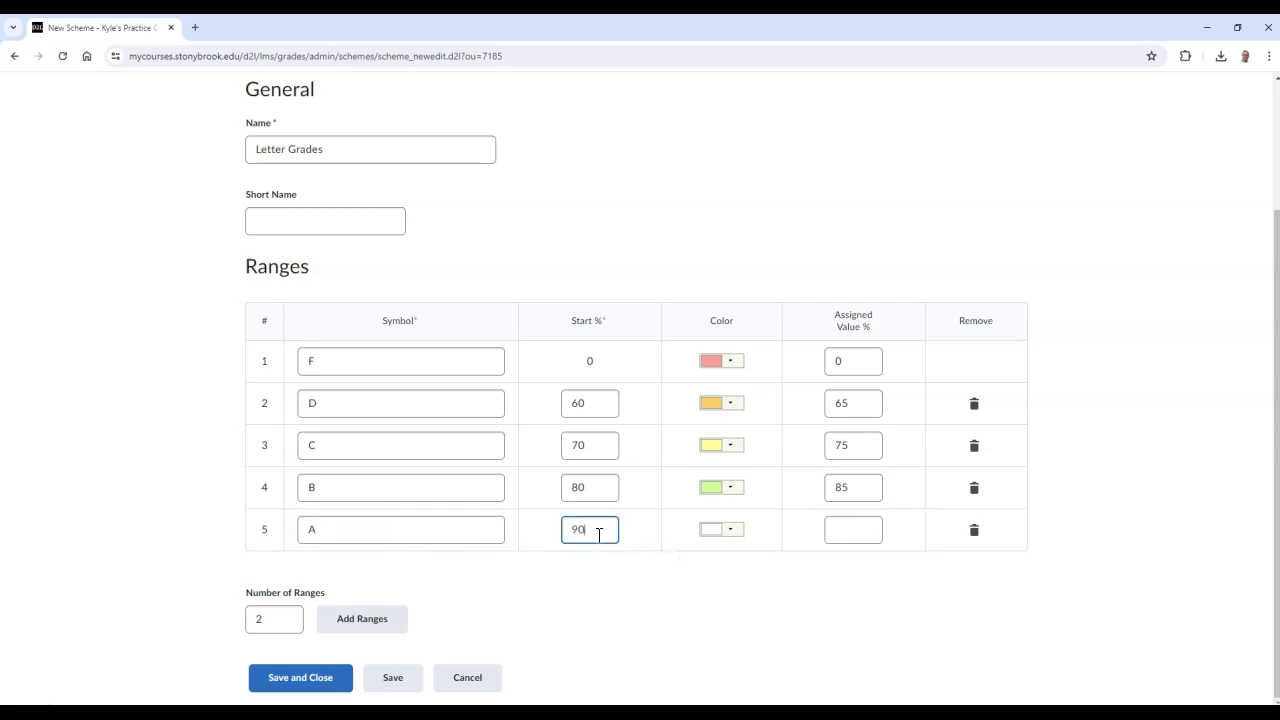
click(732, 532)
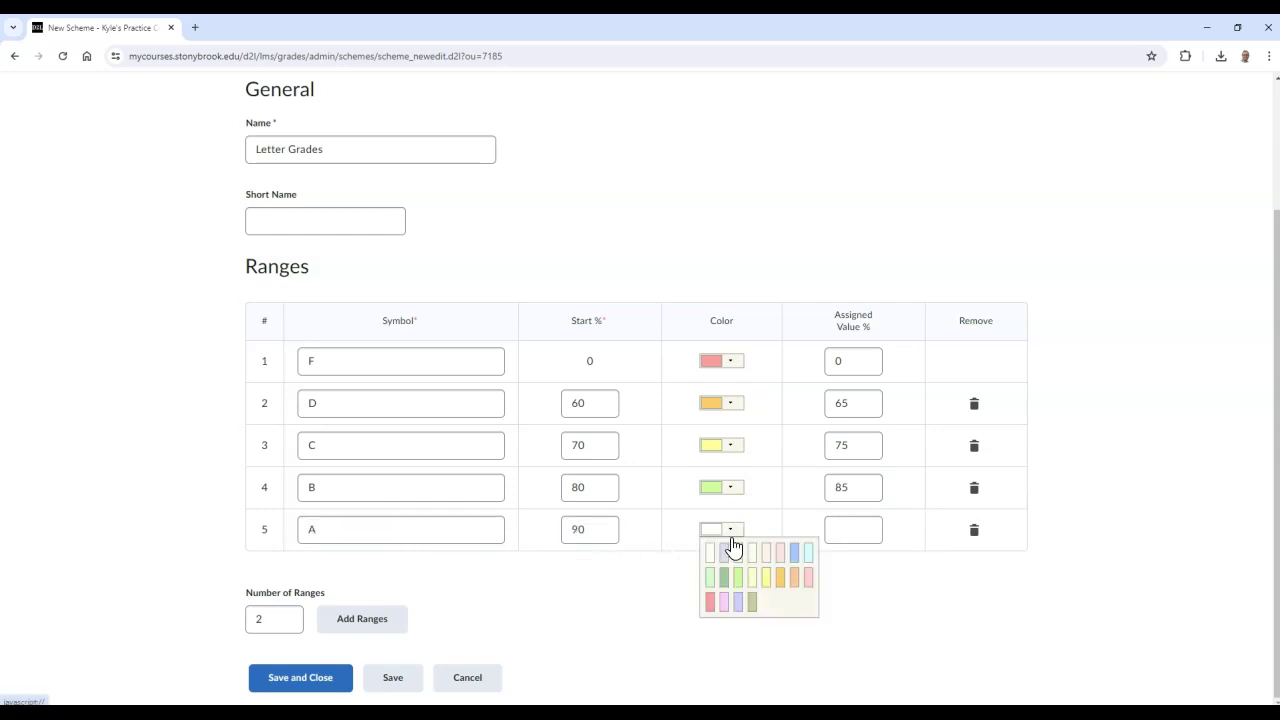
click(723, 576)
click(849, 531)
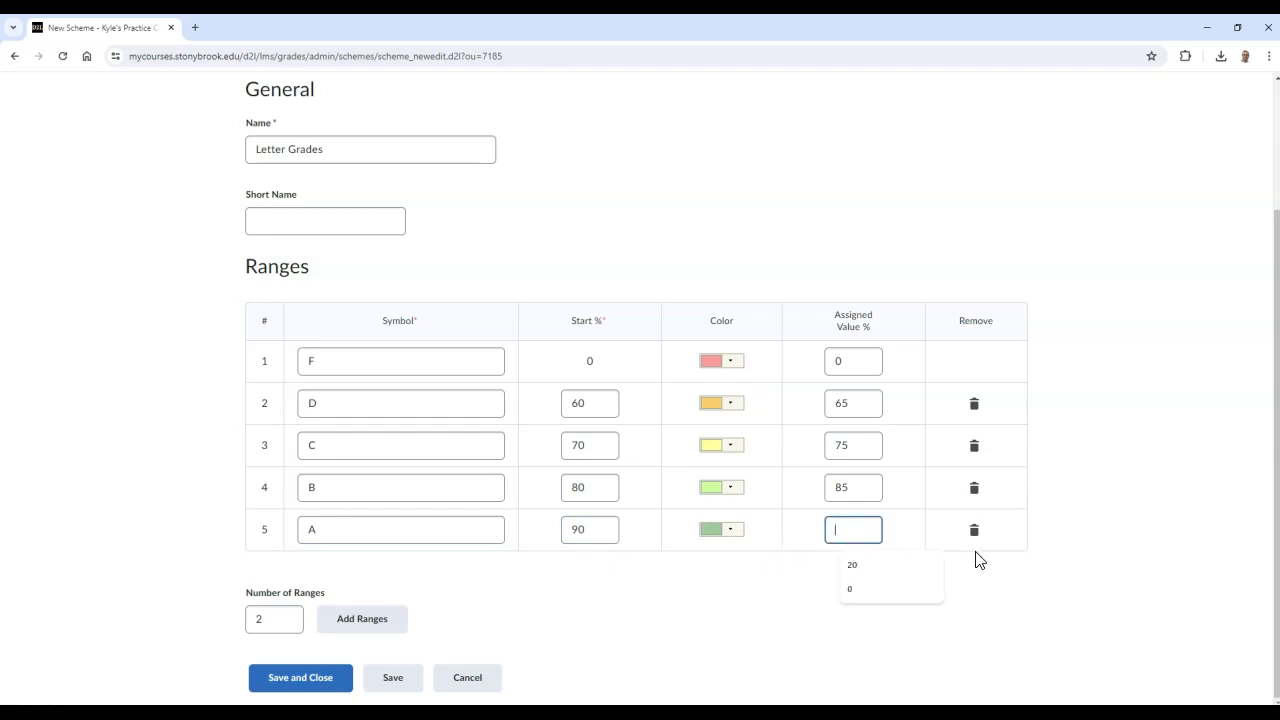
text(100)
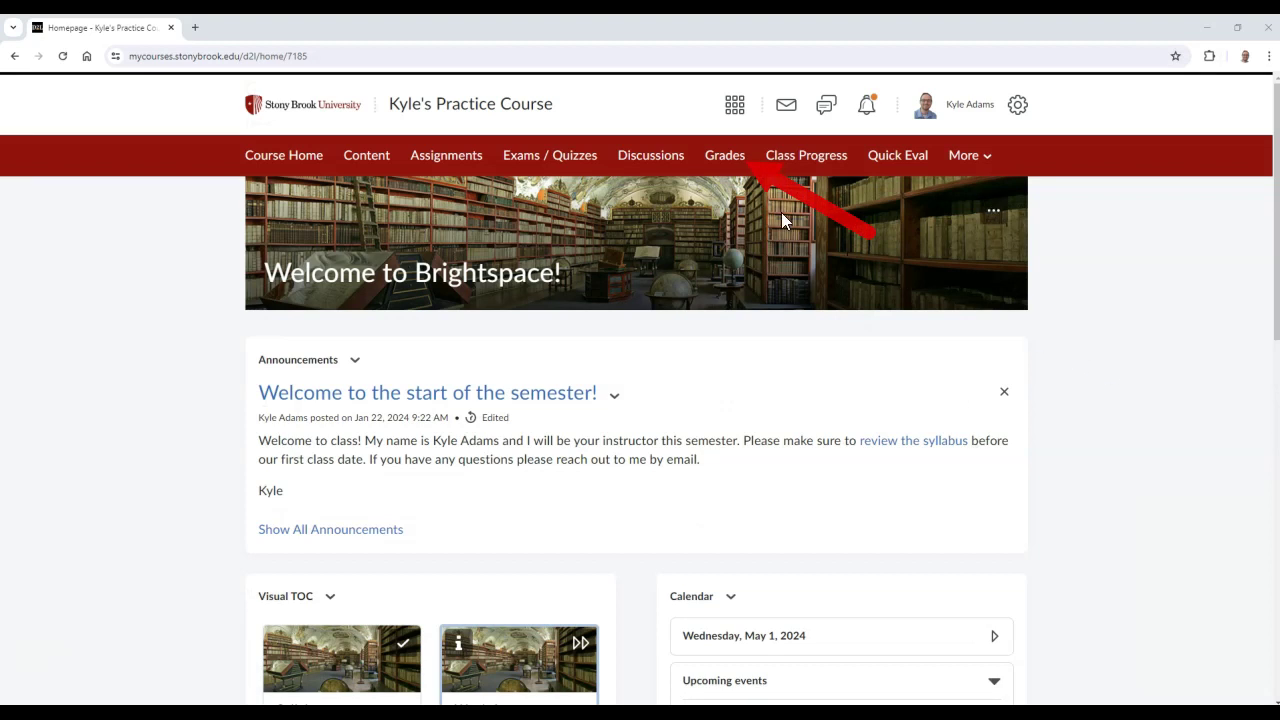
Open the course gradebook and show the Diplomatic Missions column's options menu.
click(737, 163)
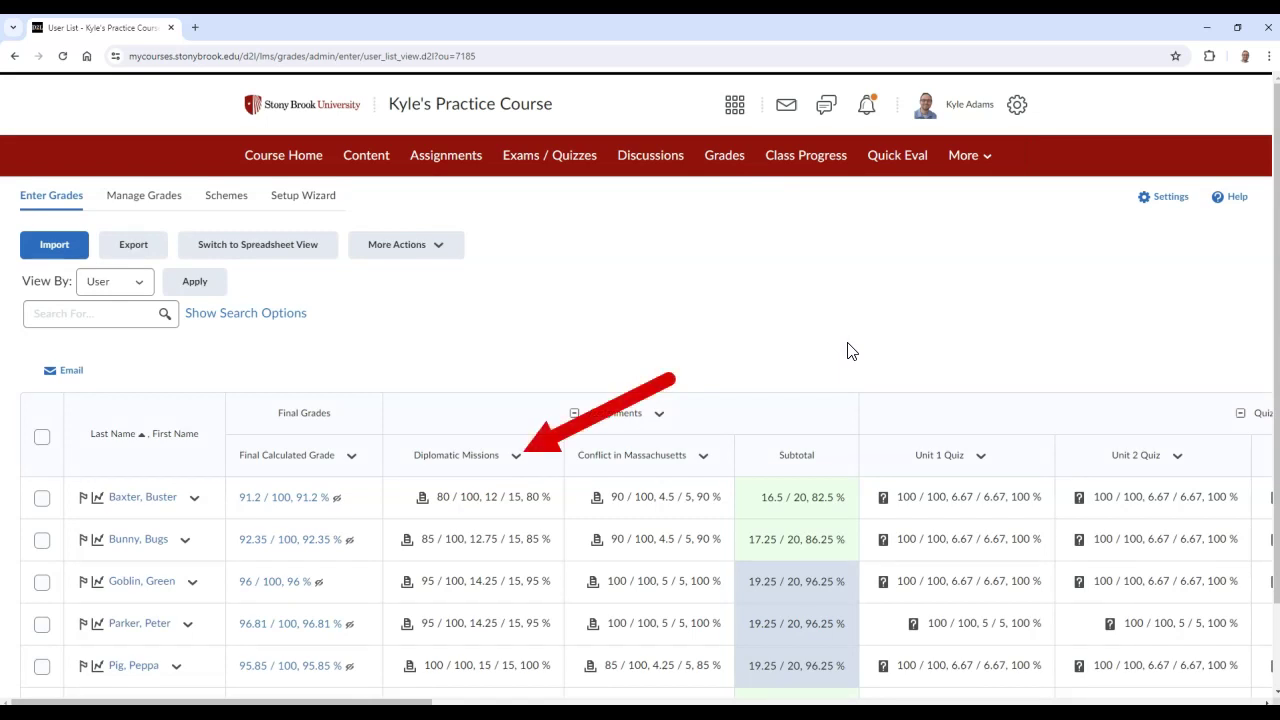
click(518, 466)
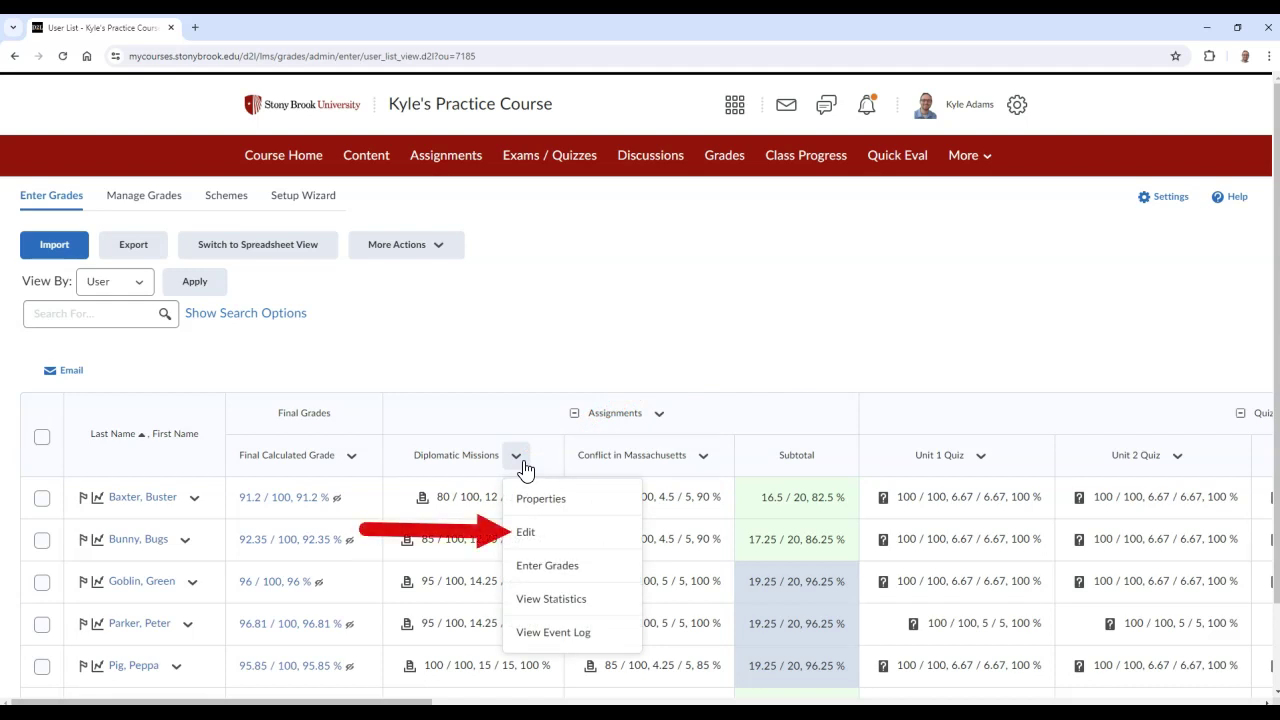
Edit Diplomatic Missions and choose Letter Grades as its grade scheme.
click(549, 538)
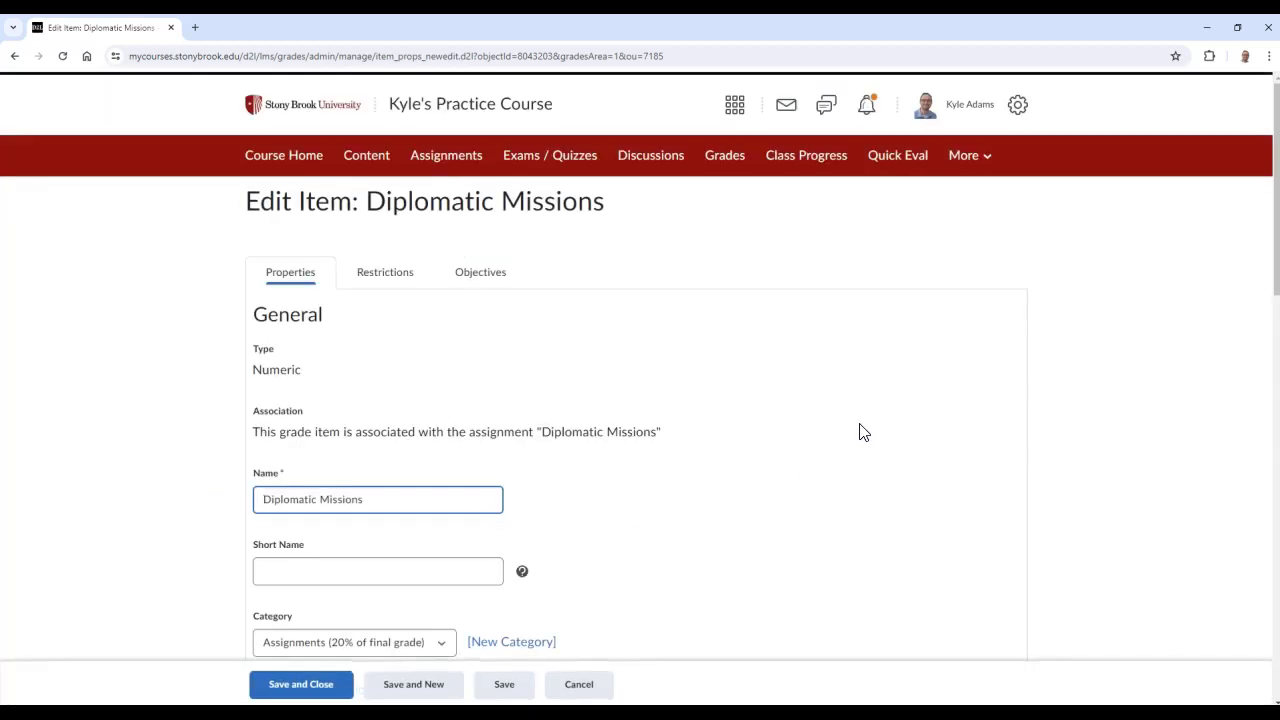
scroll(864, 432, down, 1)
scroll(864, 432, down, 5)
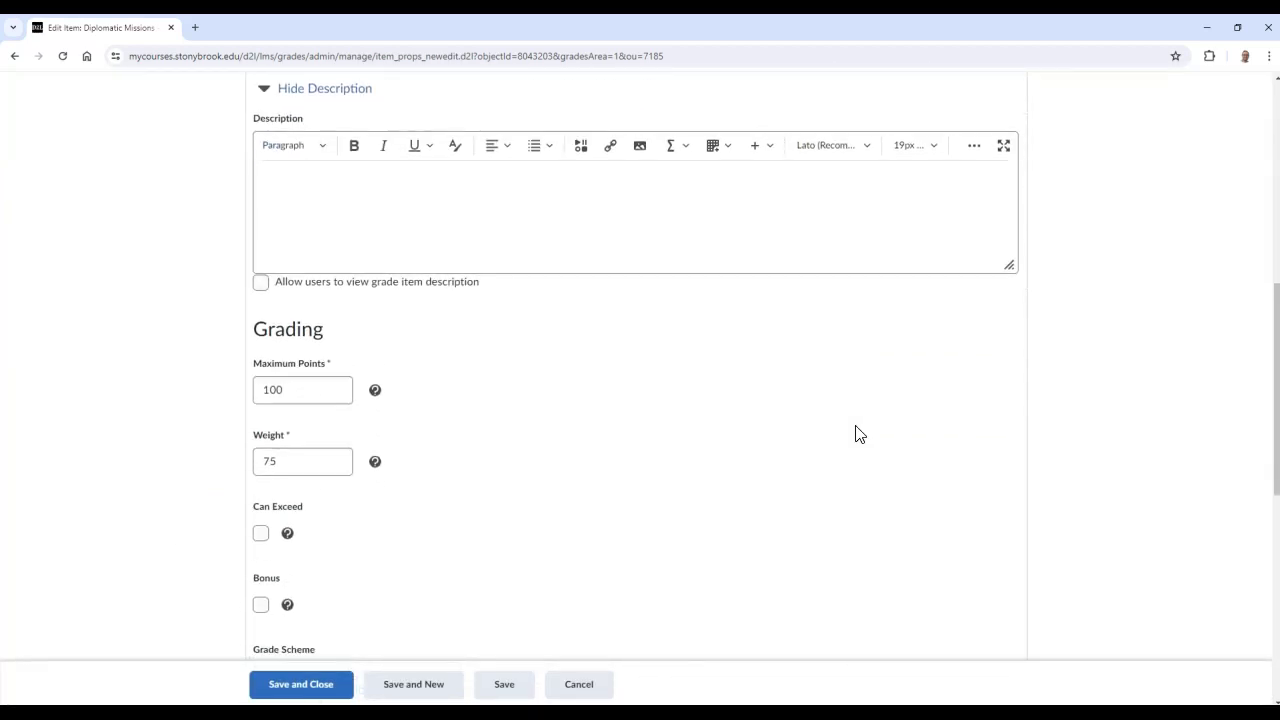
scroll(859, 433, down, 1)
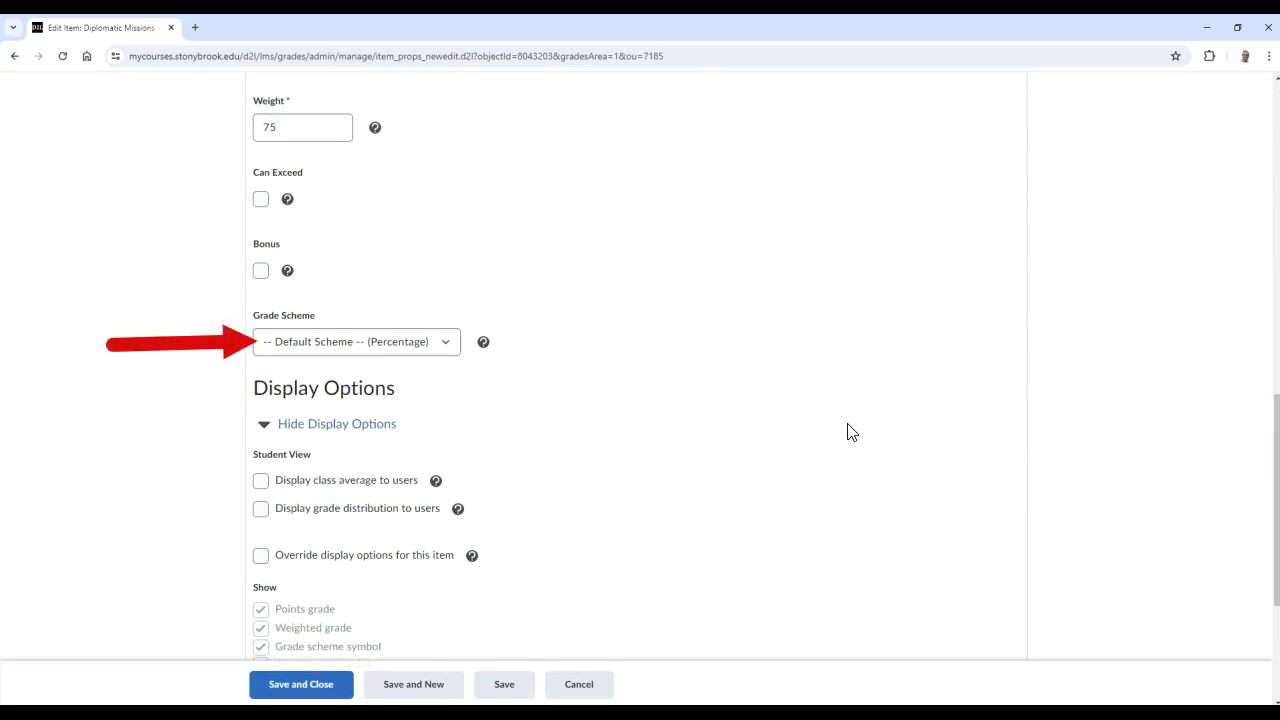
click(449, 349)
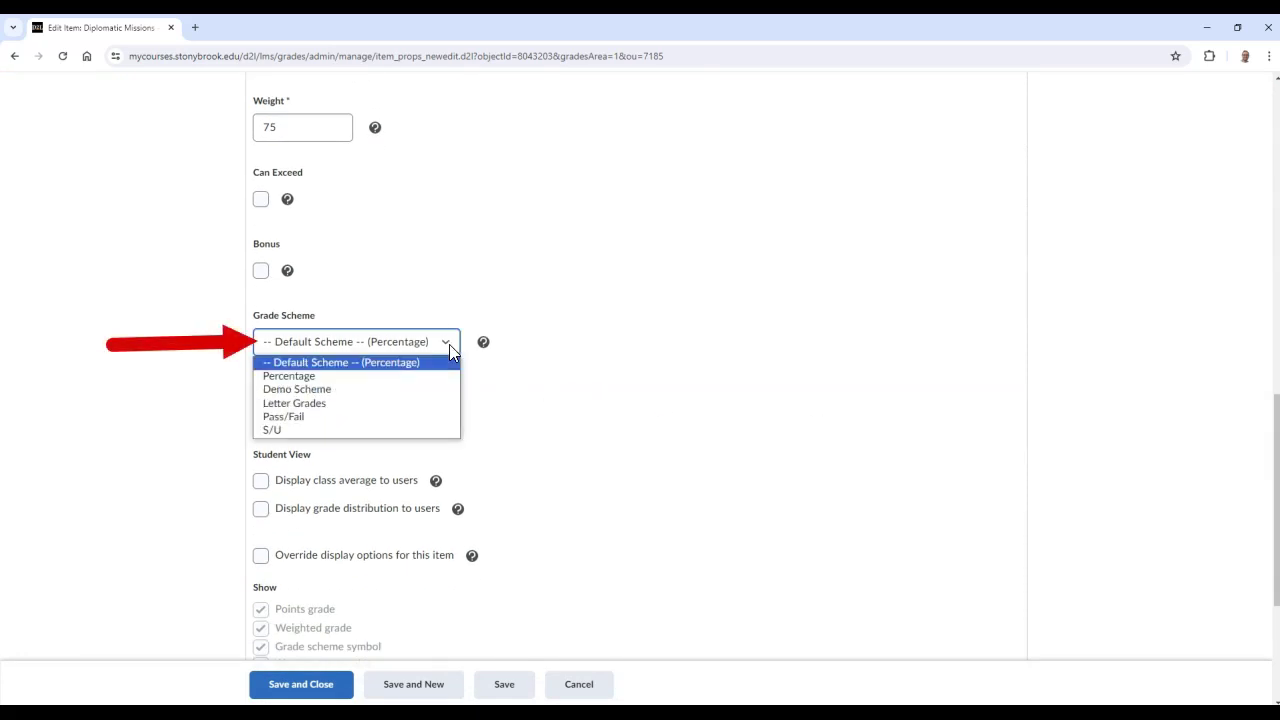
click(440, 407)
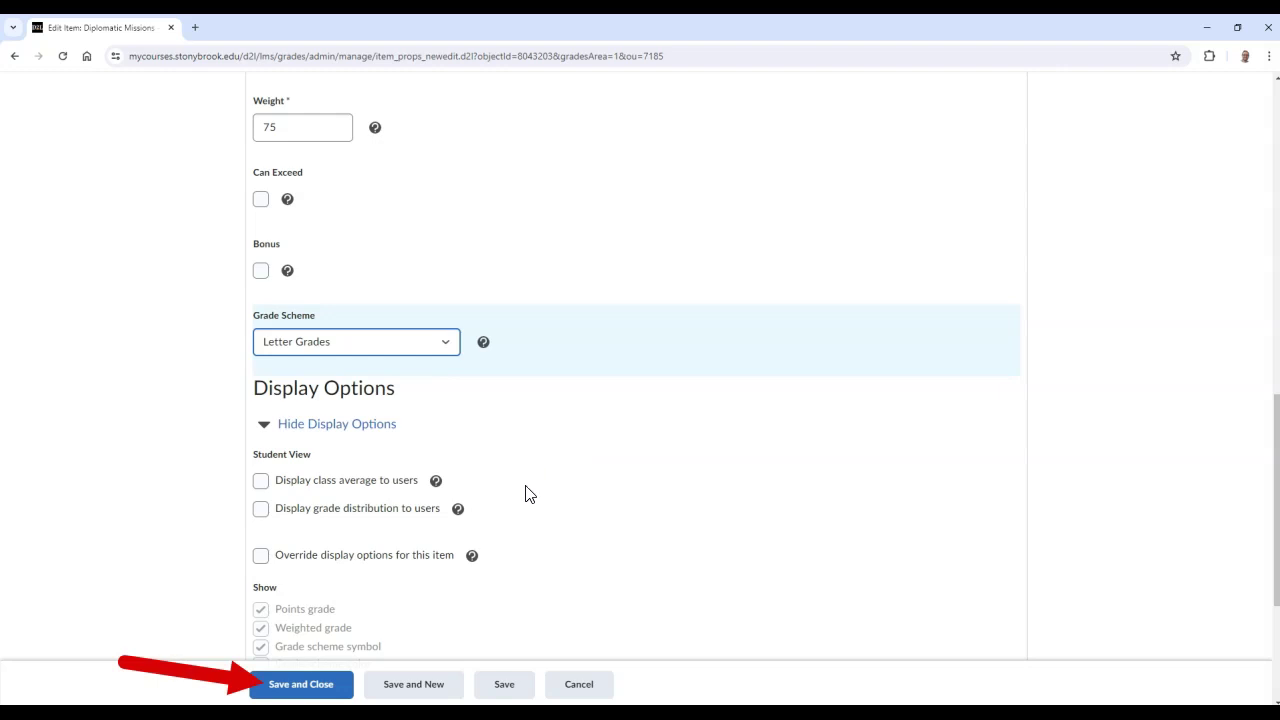
Save the Diplomatic Missions grade item and go to the course's Schemes list.
click(340, 689)
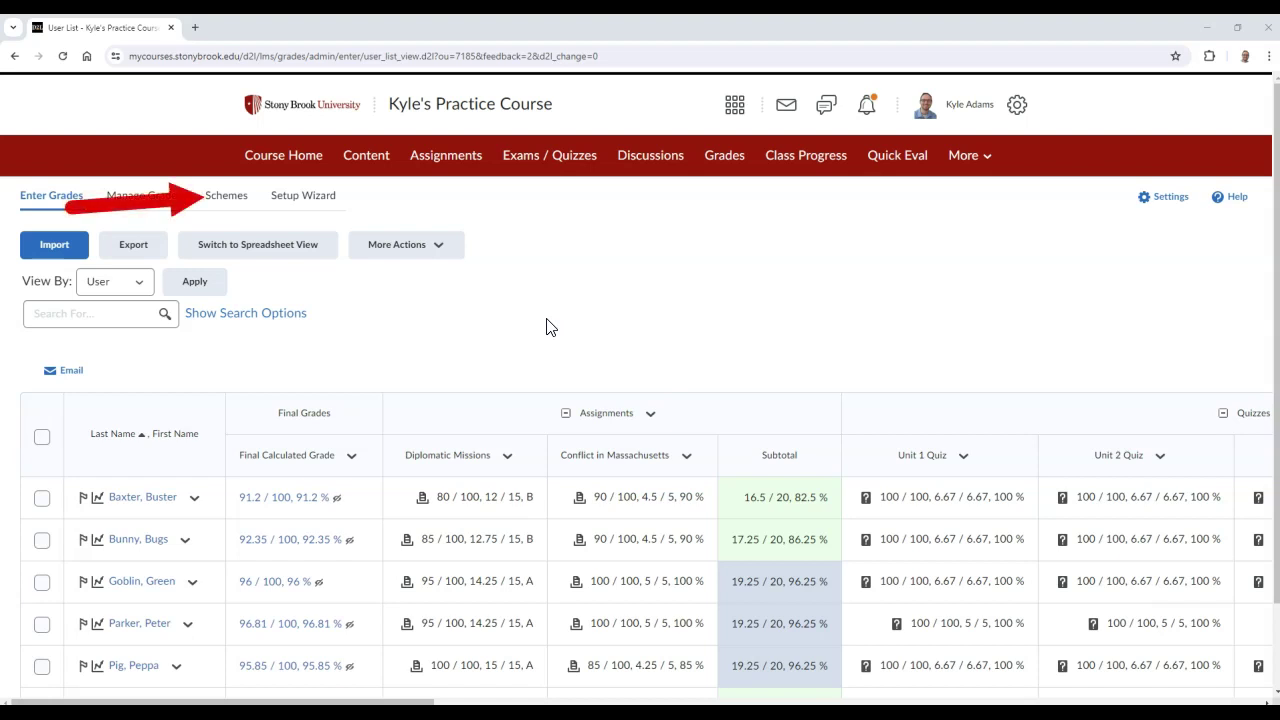
click(238, 200)
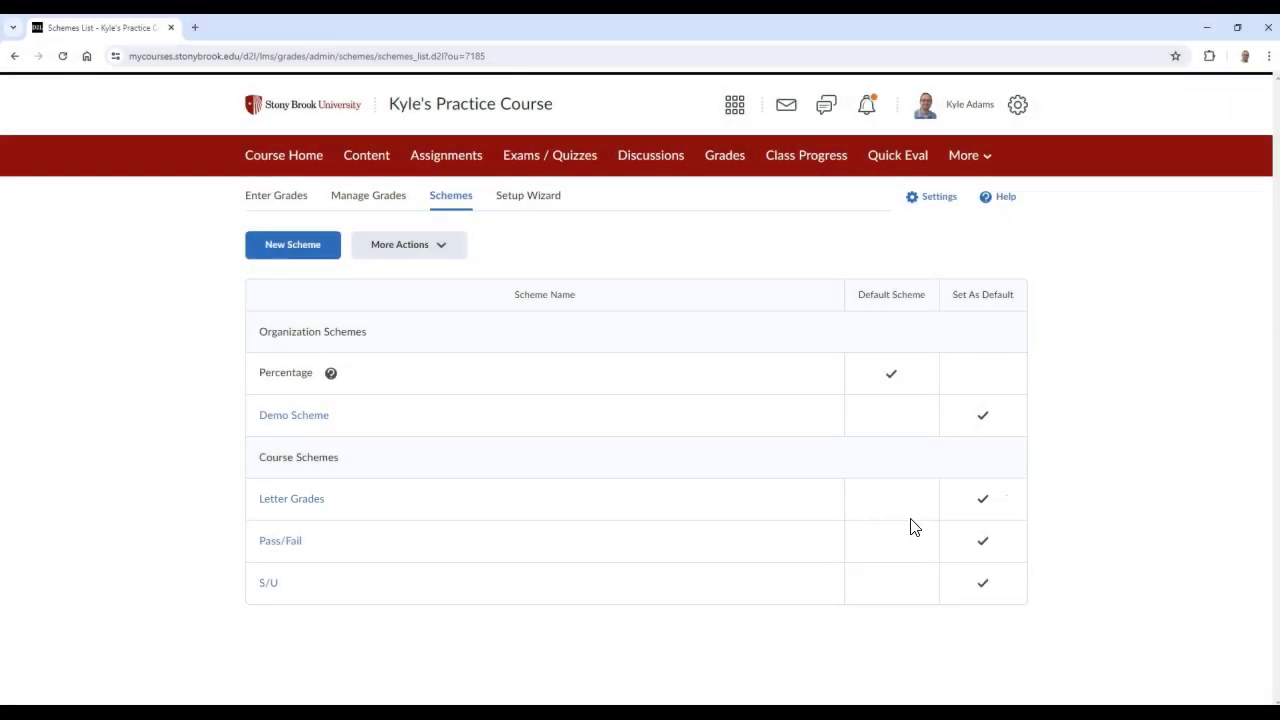
Make Letter Grades the course default scheme in place of Percentage, confirming the change.
click(993, 510)
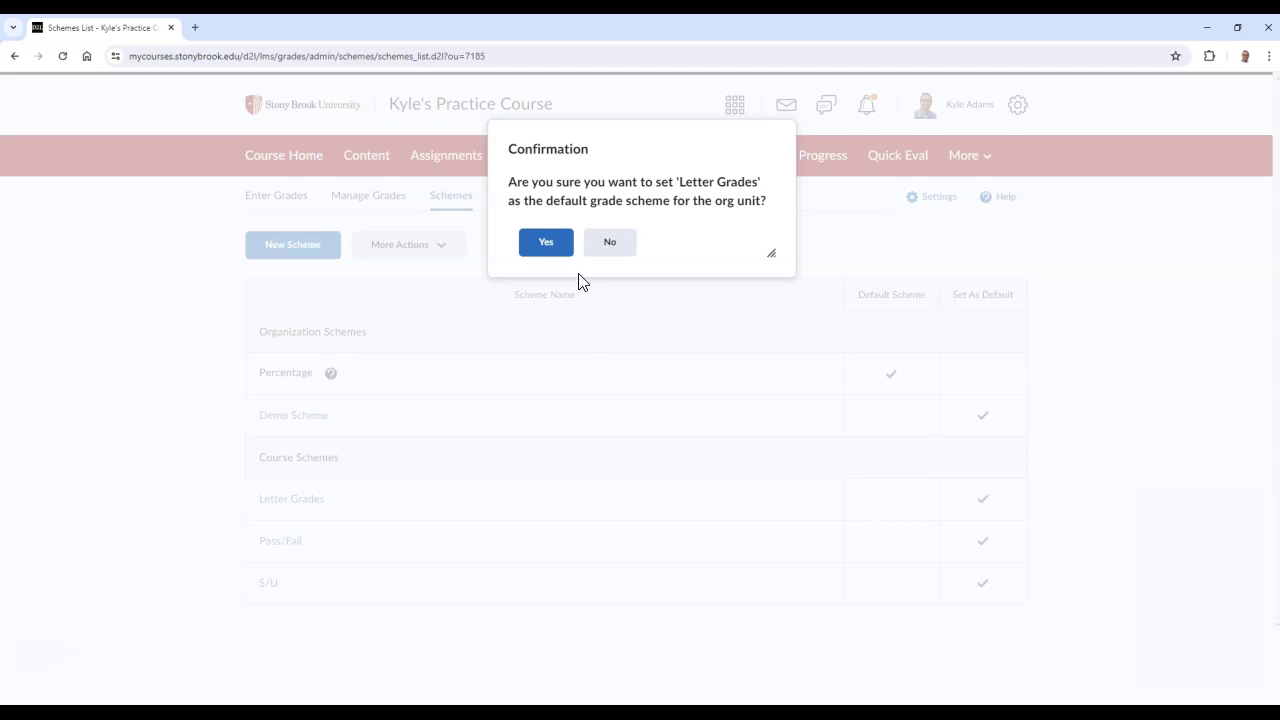
click(560, 246)
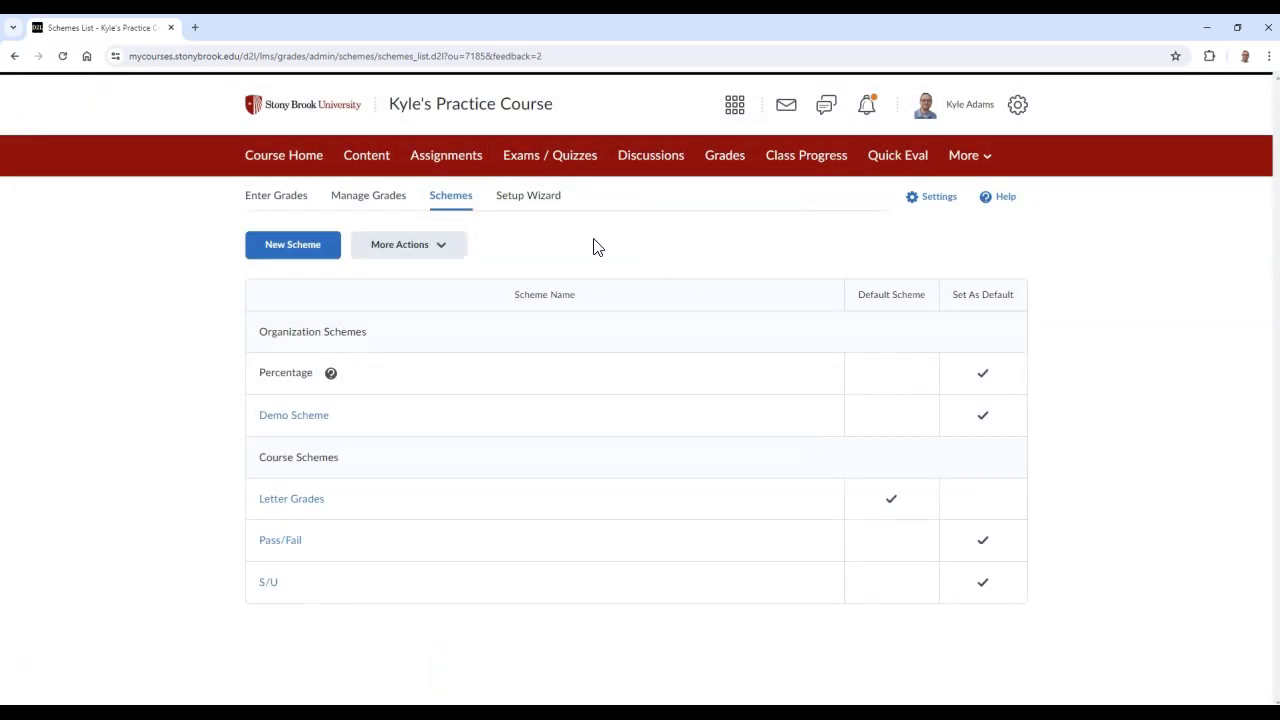
Go back to Enter Grades and scroll through the gradebook to check the letter grades.
click(287, 200)
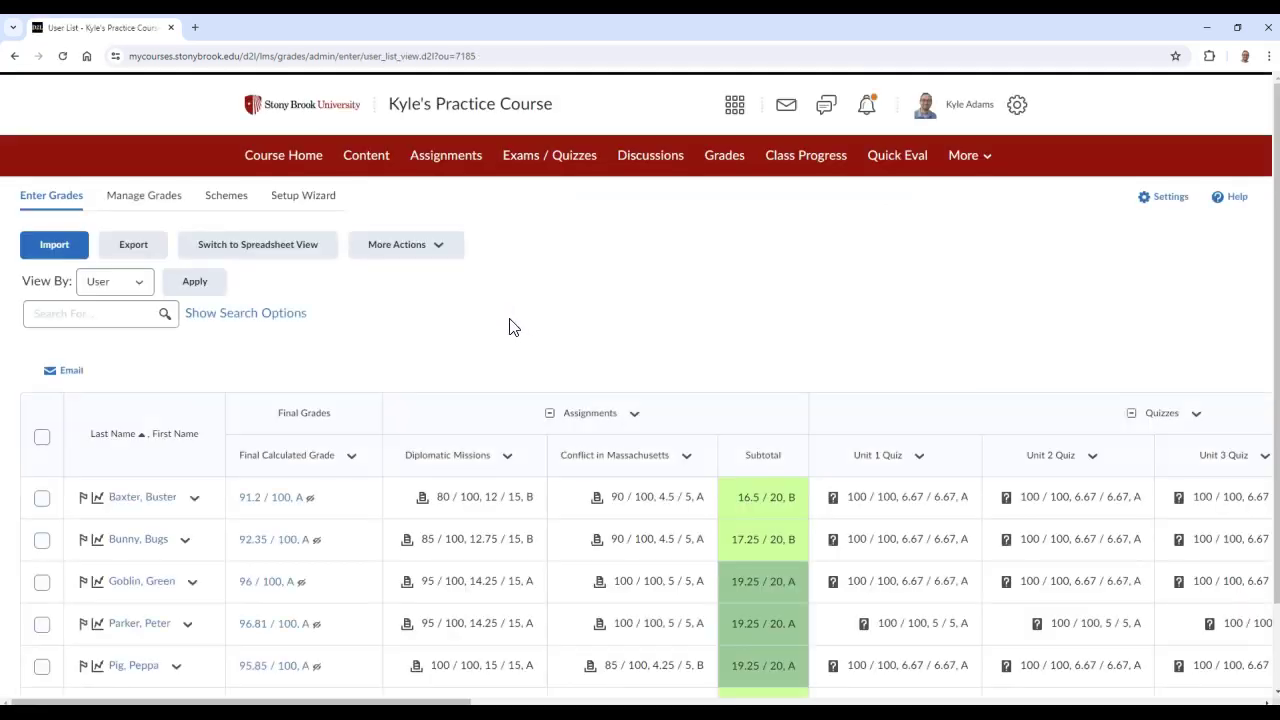
scroll(551, 343, down, 1)
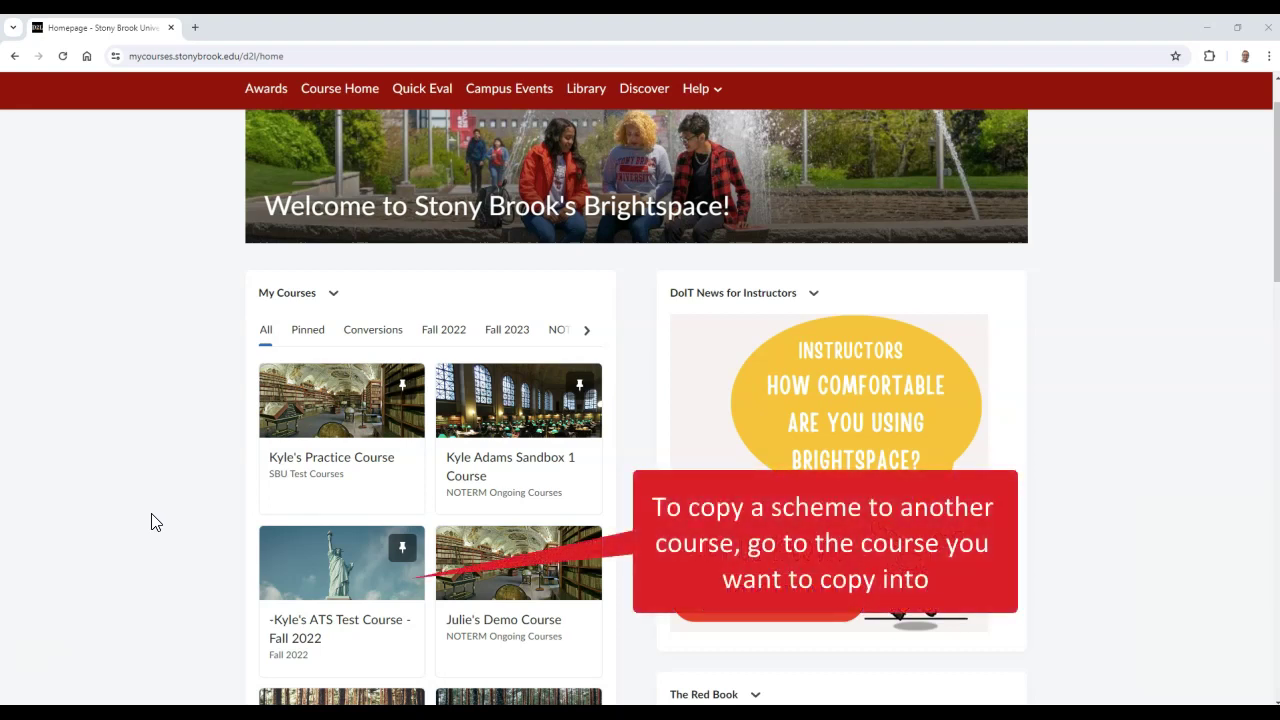
Open the Fall 2022 ATS Test Course and go to its Grades Schemes list.
click(358, 592)
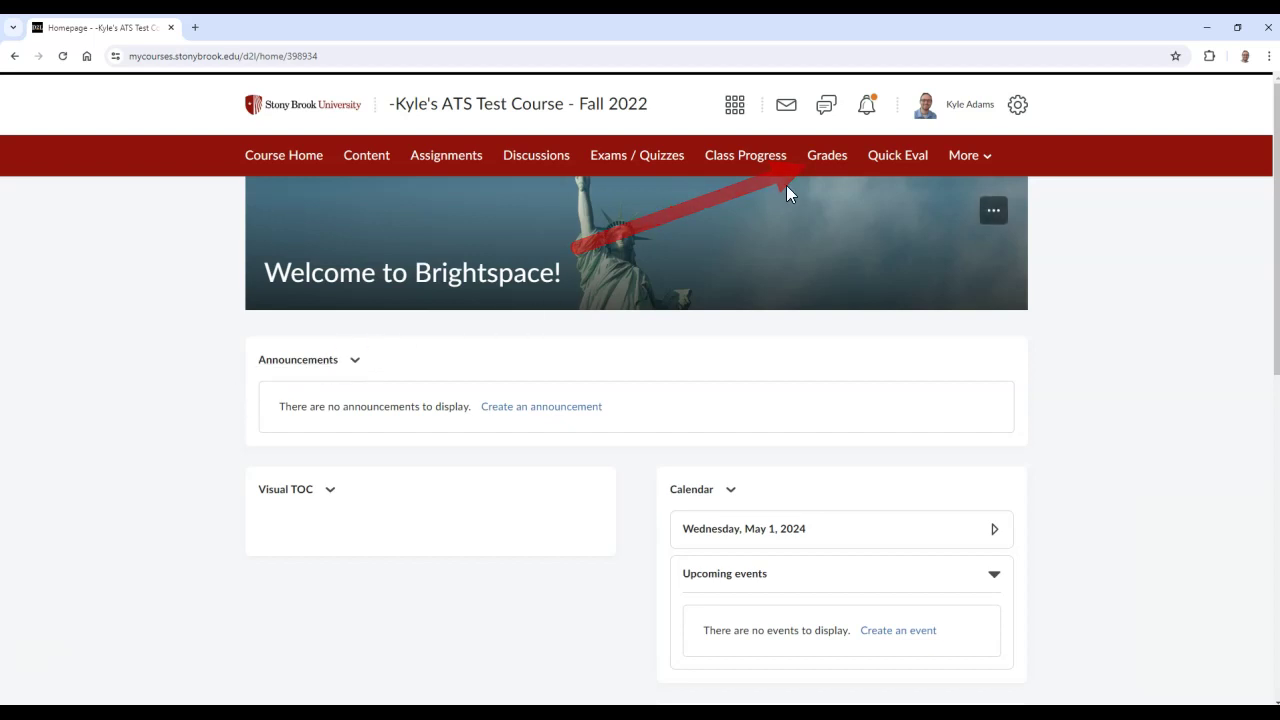
click(823, 167)
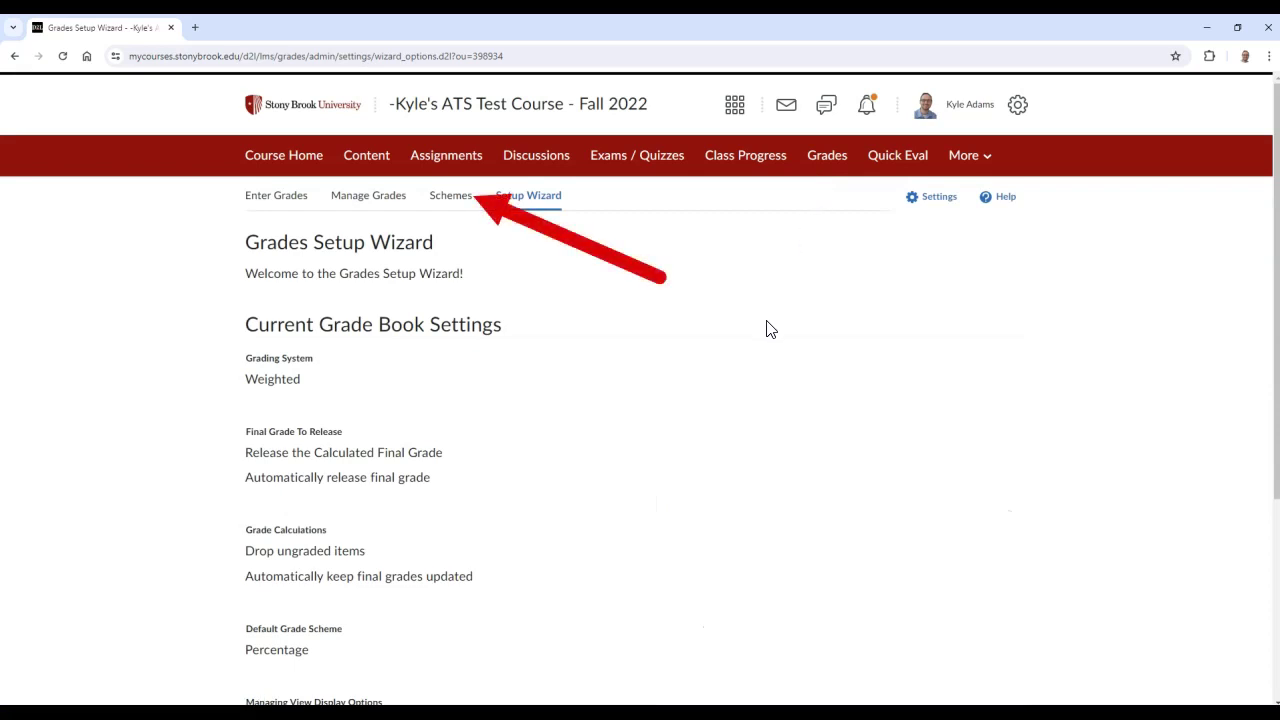
click(452, 210)
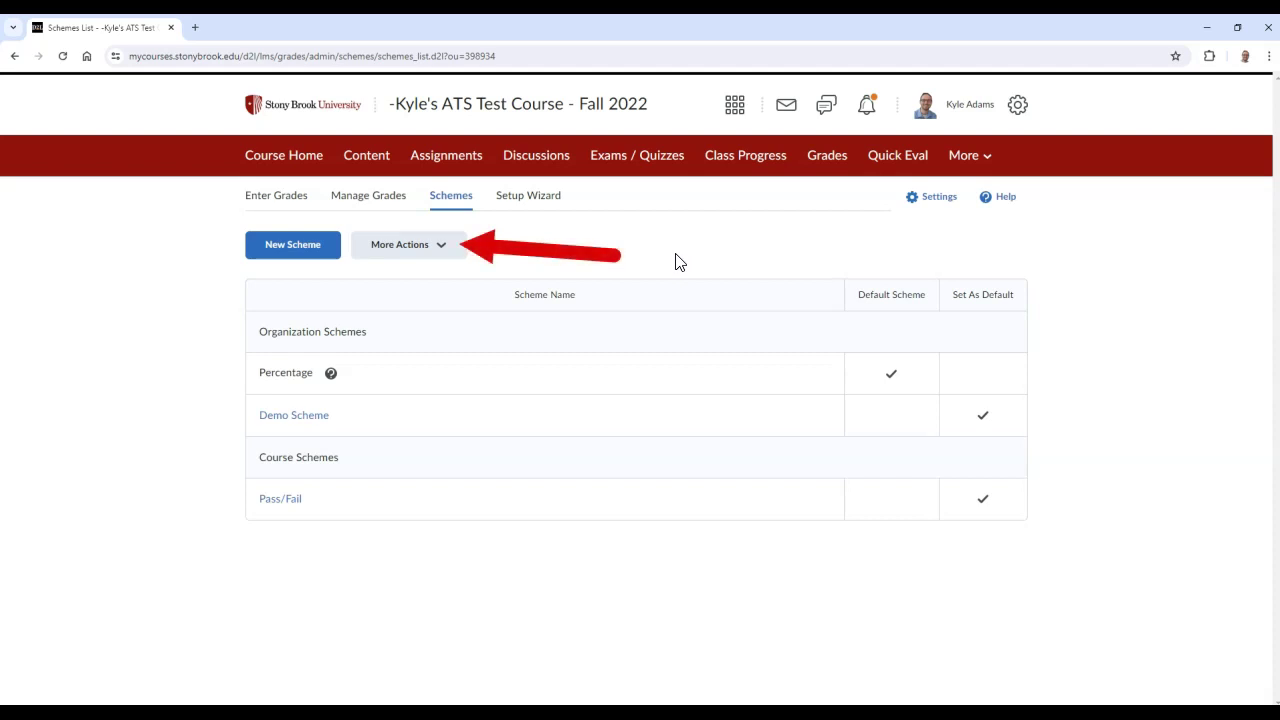
Start a scheme copy via More Actions > Copy and scroll to the practice course's schemes.
click(457, 258)
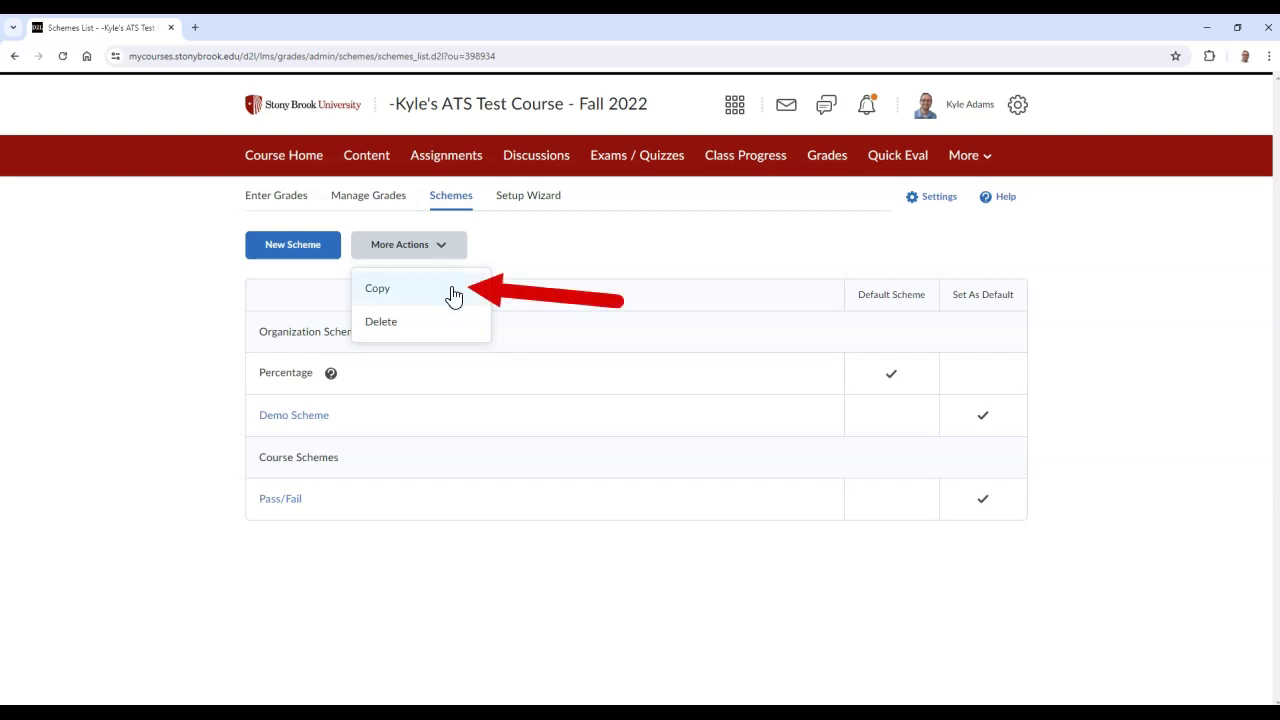
click(453, 292)
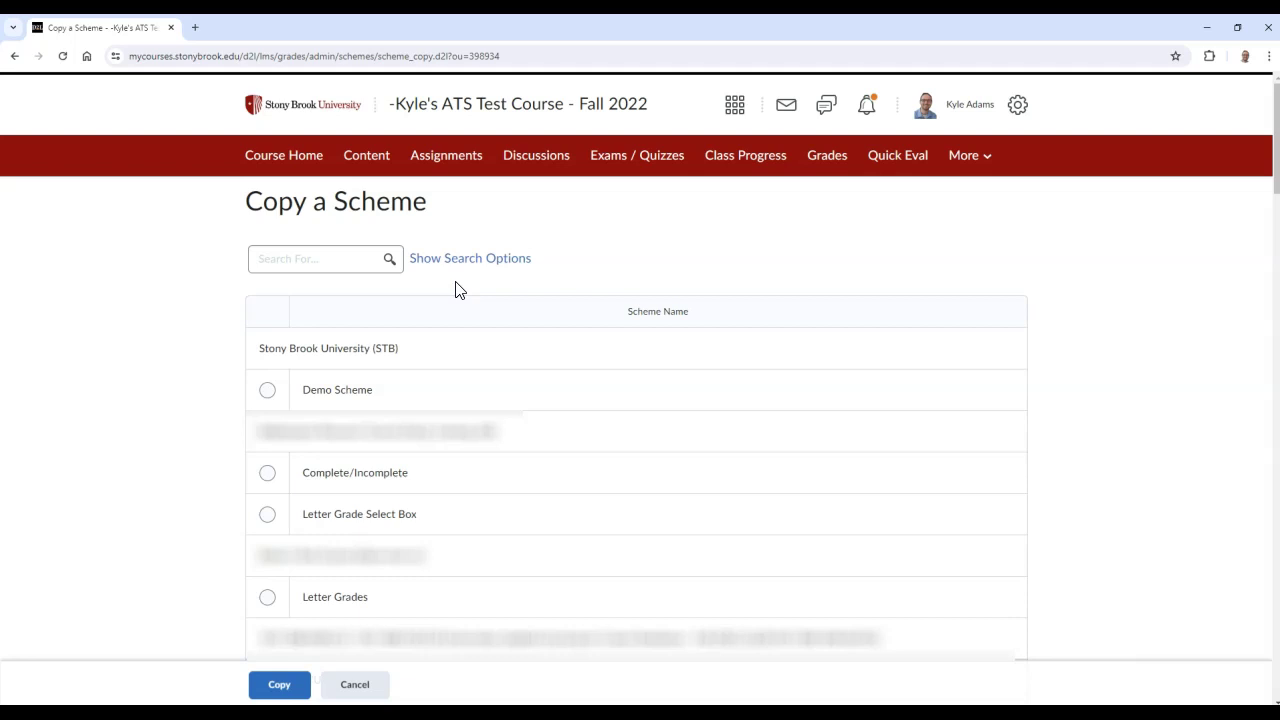
scroll(660, 407, down, 10)
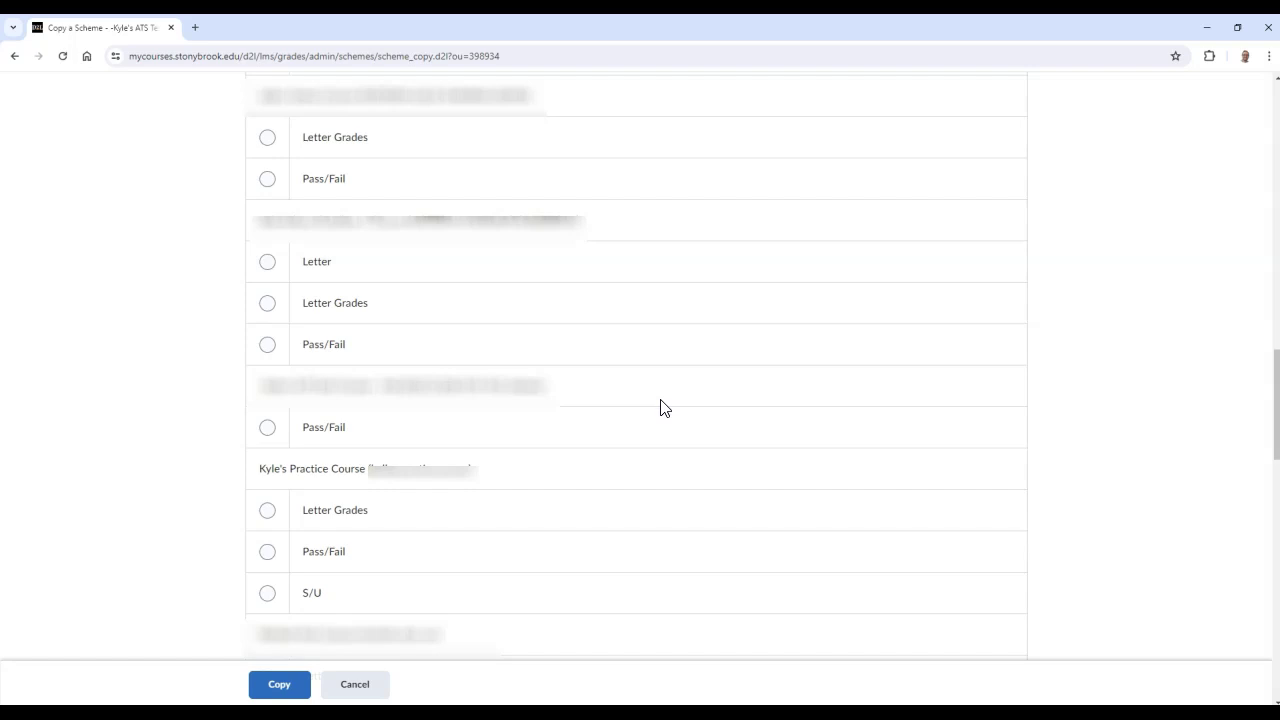
Copy the practice course's Letter Grades scheme, removing the 'Copy of' prefix so it stays 'Letter Grades'.
click(268, 512)
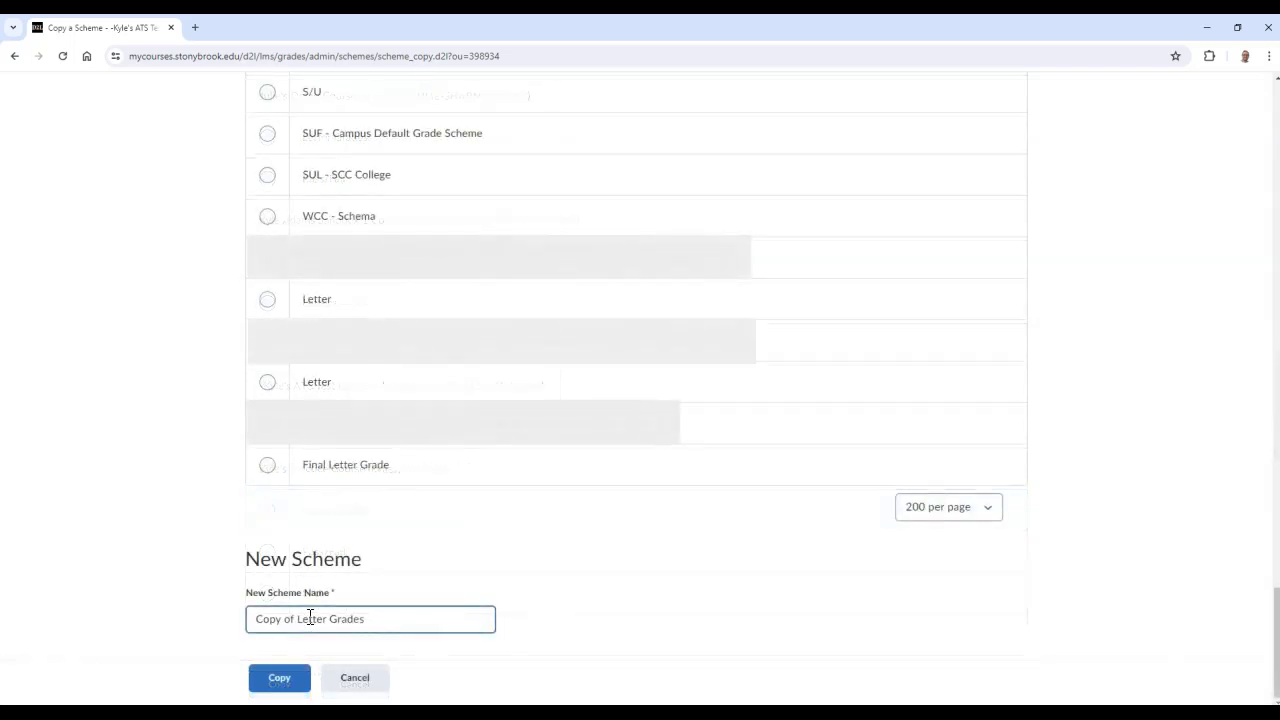
drag(297, 619, 228, 624)
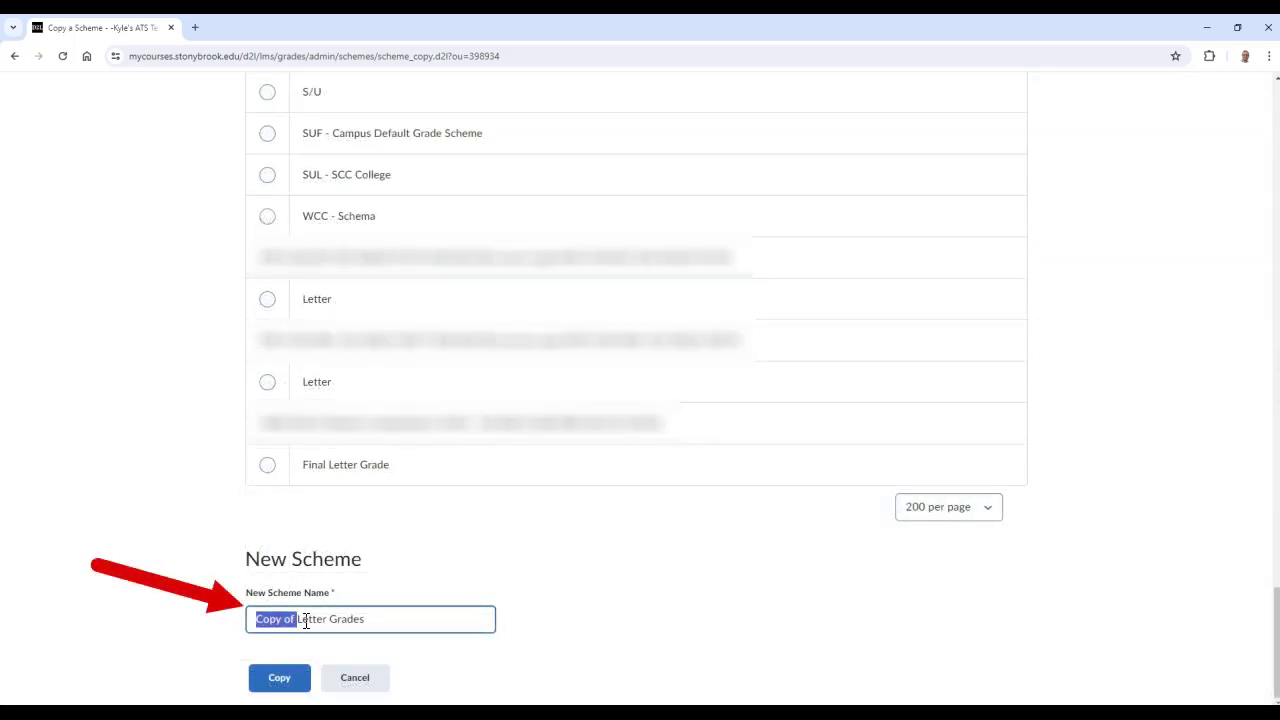
key(BackSpace)
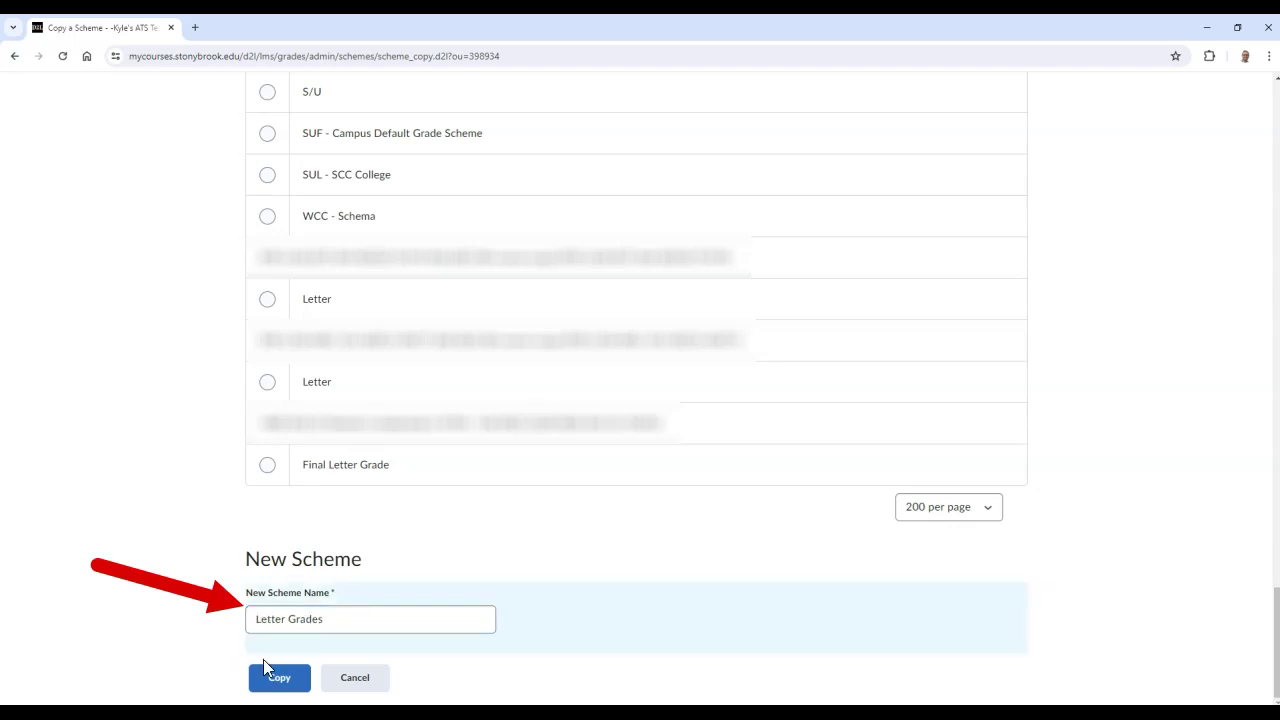
click(290, 678)
click(295, 679)
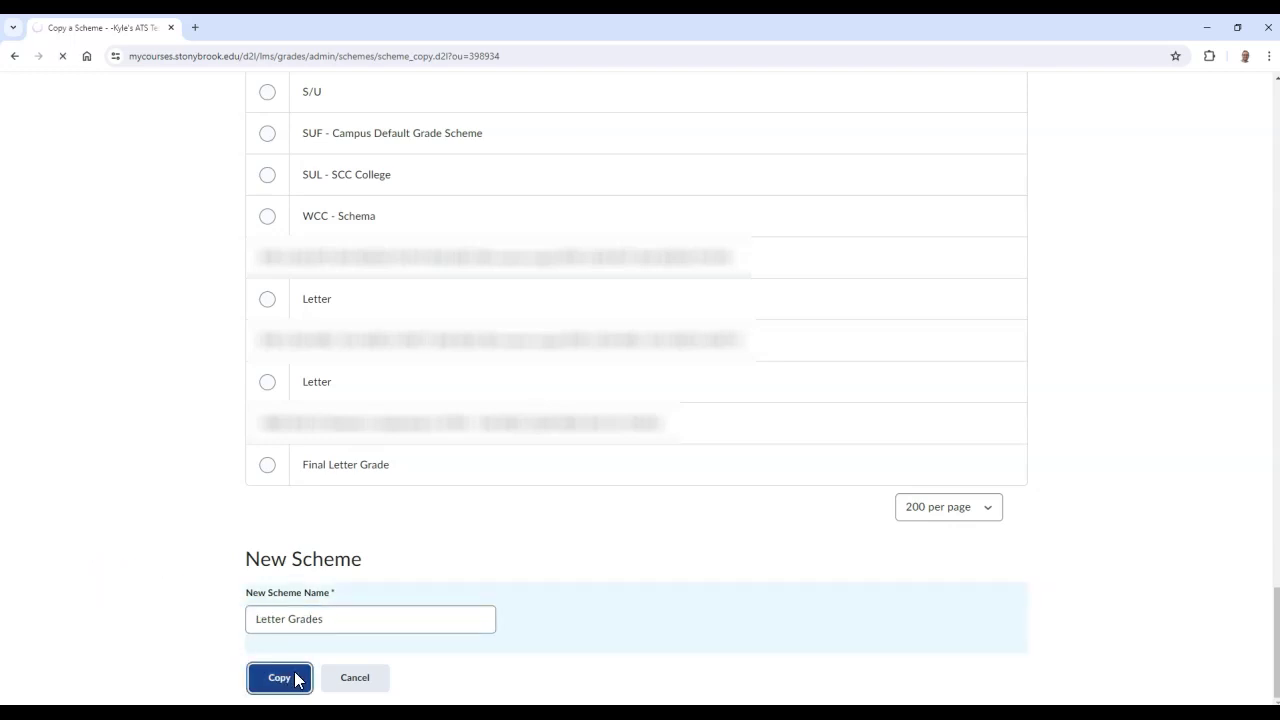